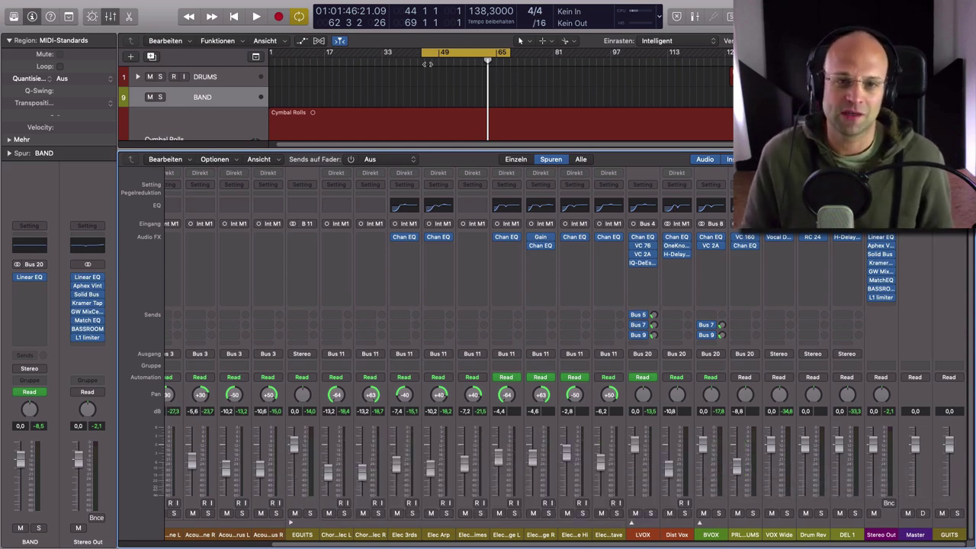
Play back the cycled section with the band channels in view in the mixer and reduced track heights in the arrangement.
key(space)
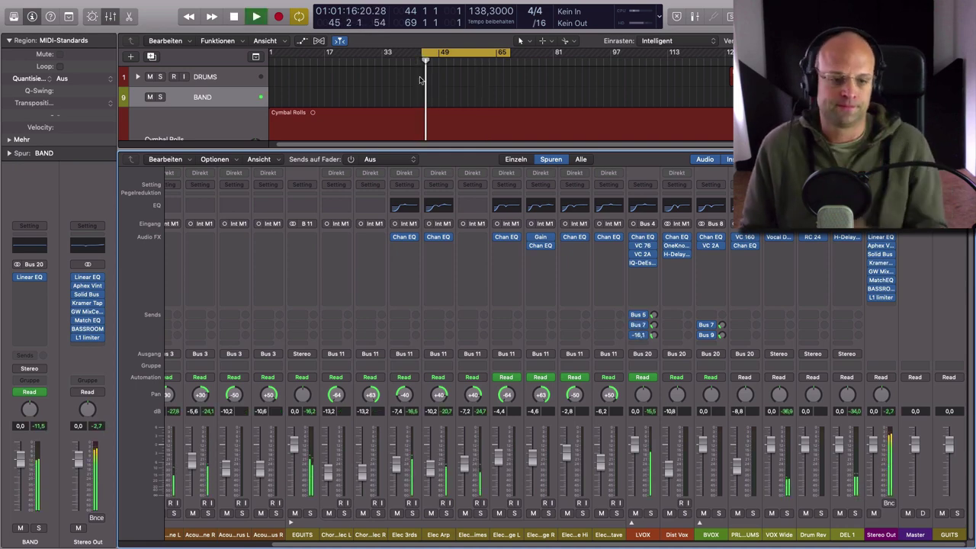
scroll(467, 368, left, 3)
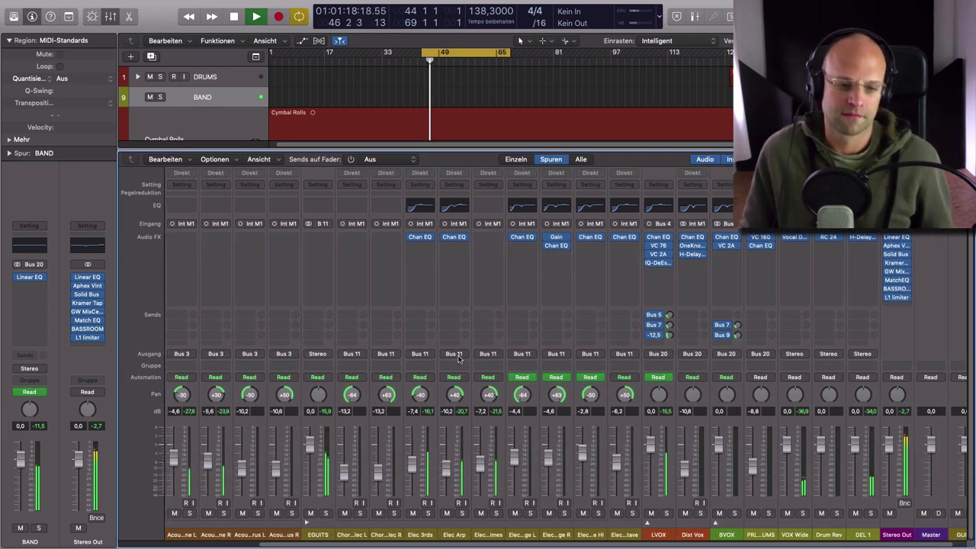
scroll(460, 357, left, 3)
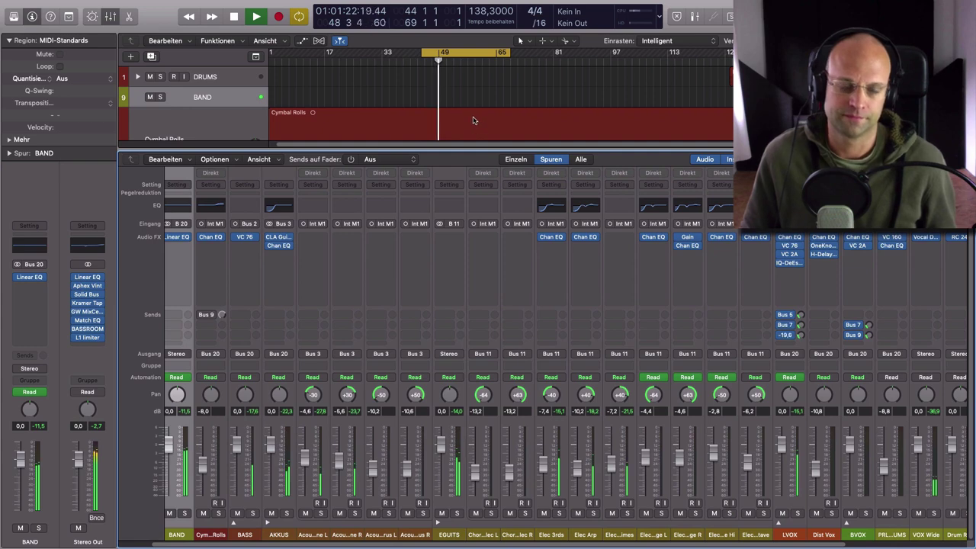
key(super+Up)
key(super+Up)
key(super+Up)
key(super+Up)
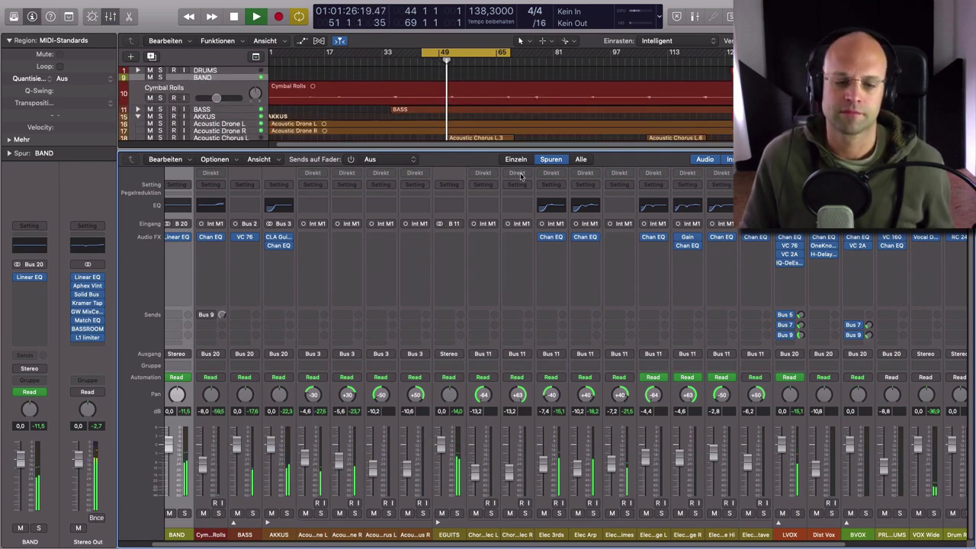
mouse_move(559, 239)
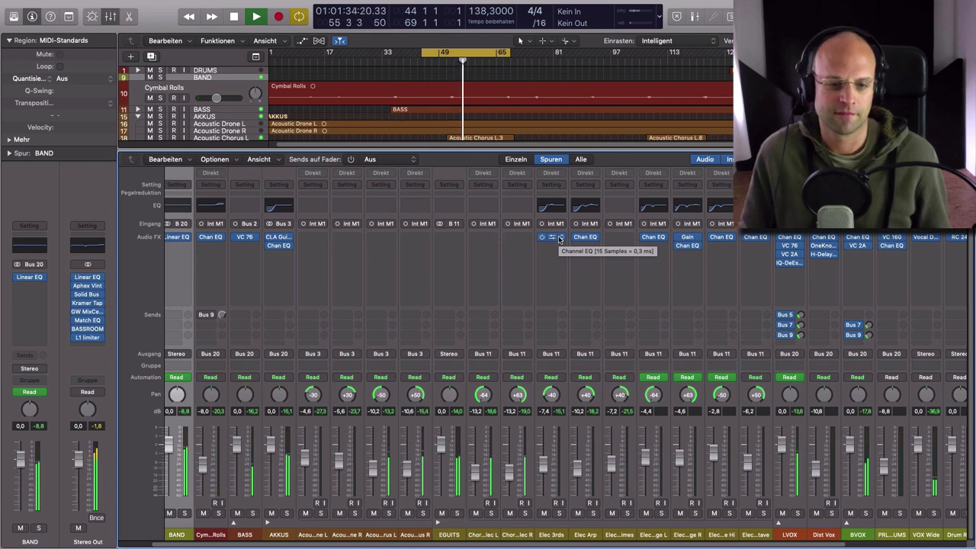
key(space)
Inspect the AKKUS group and its Acoustic Drone and Acoustic Chorus left and right channels, including their pan positions.
click(281, 534)
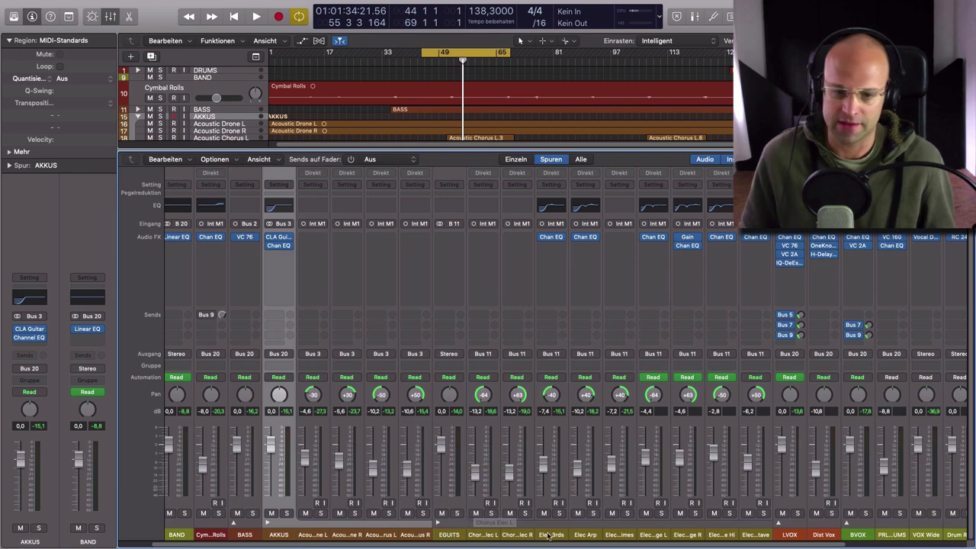
click(311, 536)
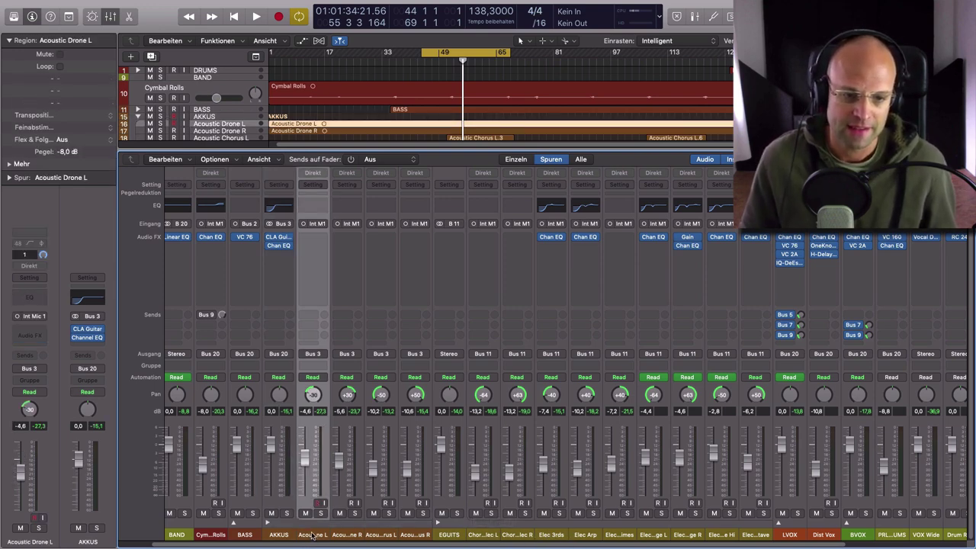
click(350, 537)
click(325, 536)
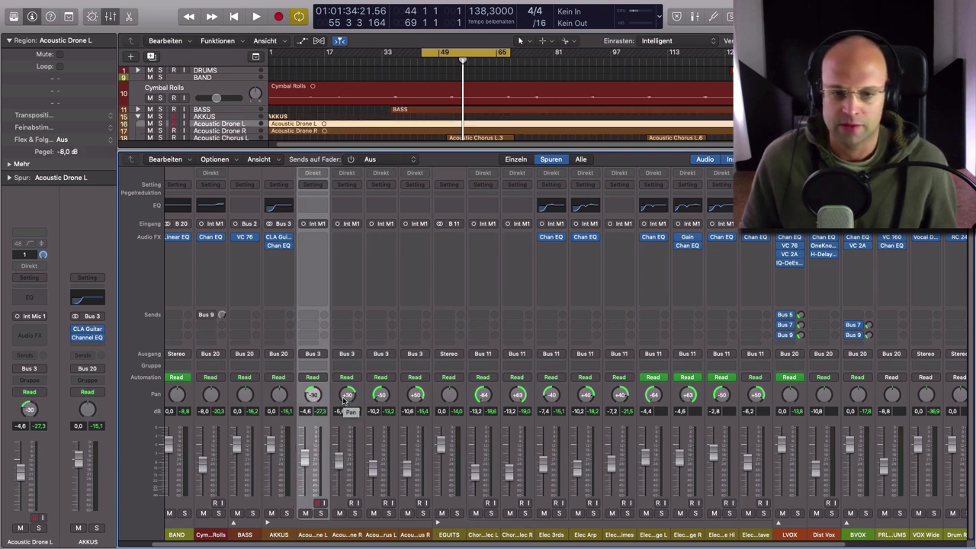
click(381, 535)
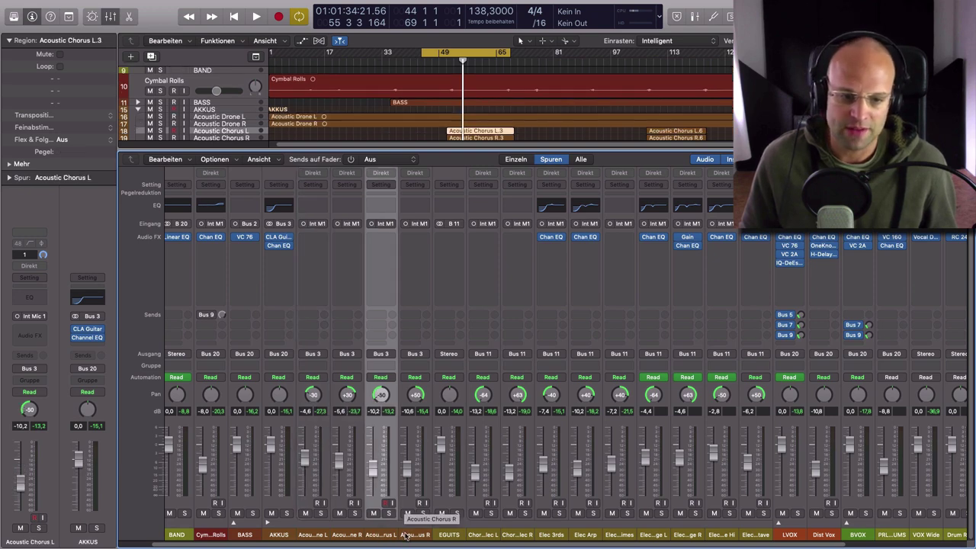
click(407, 536)
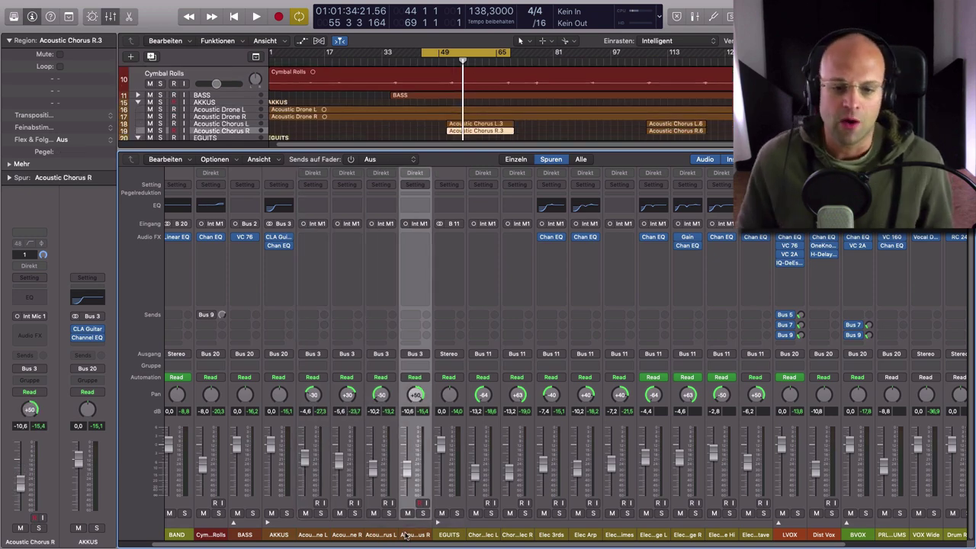
Inspect the Chorus Elec L and Chorus Elec R channels and their opposite panning.
click(483, 535)
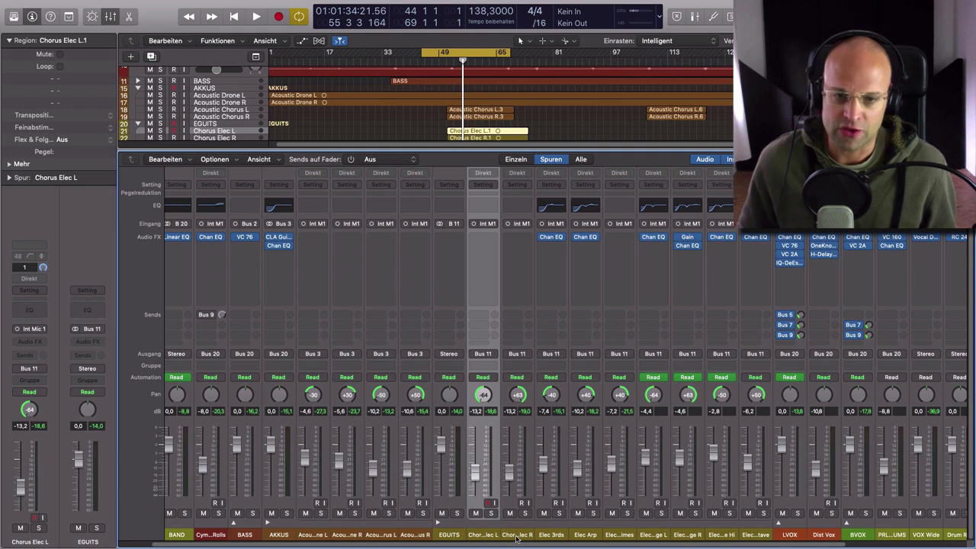
click(516, 535)
click(487, 537)
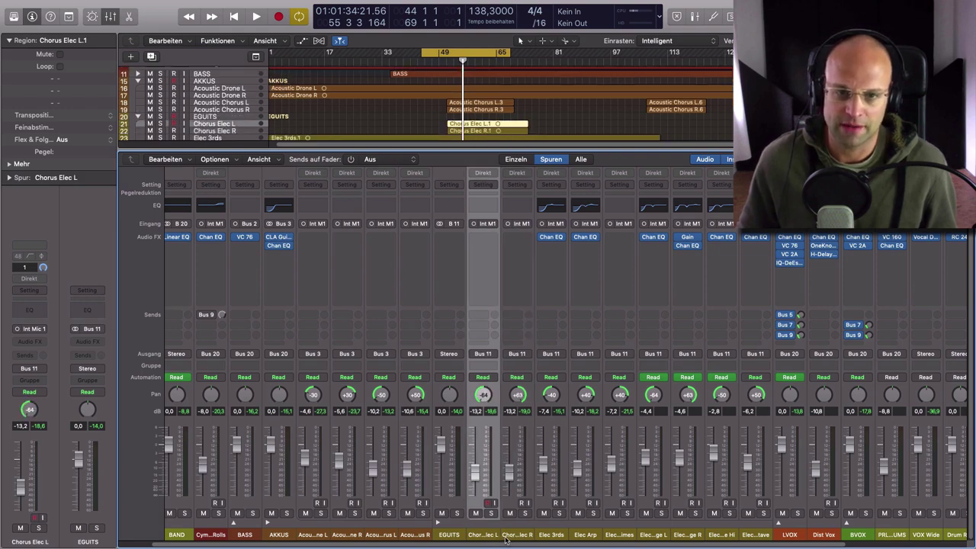
click(510, 537)
Solo the AKKUS and EGUITS groups and play the cycled section to hear only the guitars.
click(448, 62)
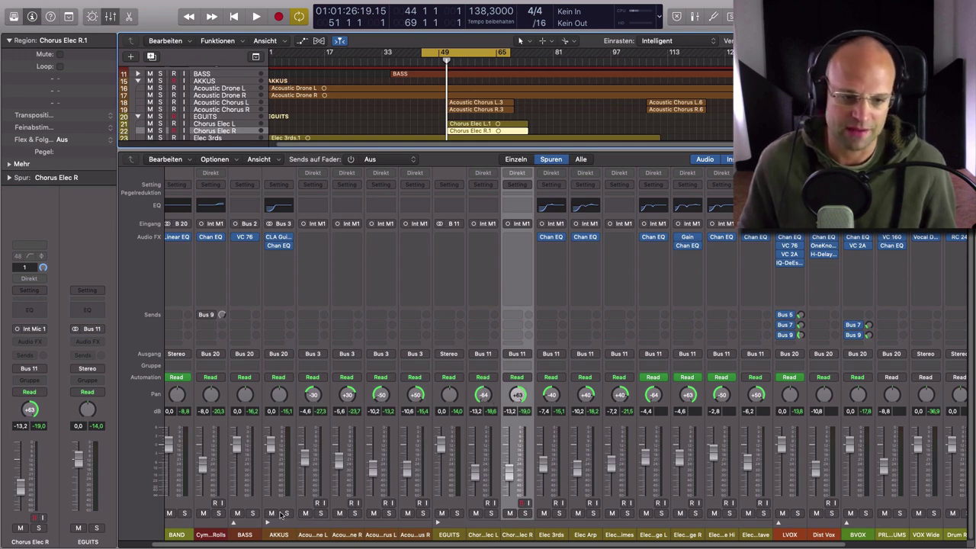
click(286, 513)
click(456, 513)
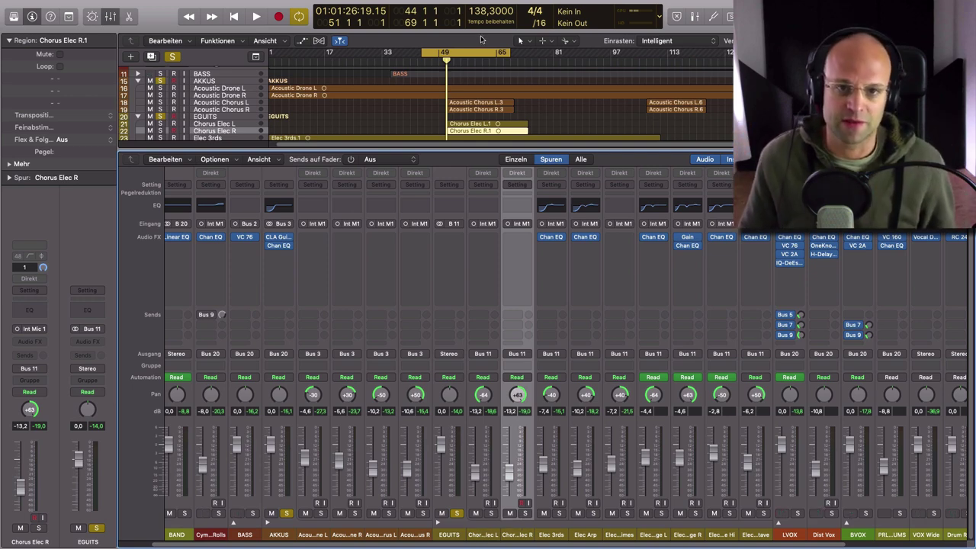
double_click(432, 61)
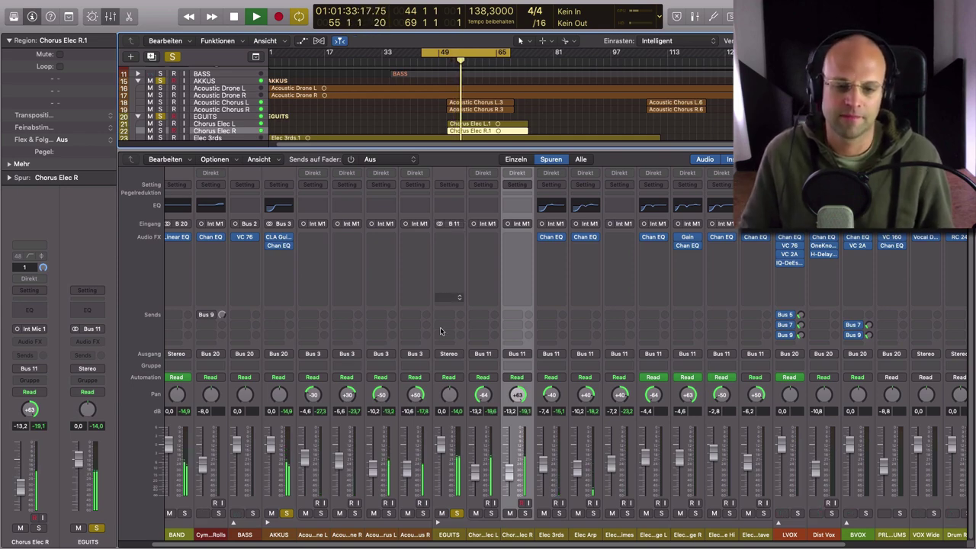
key(space)
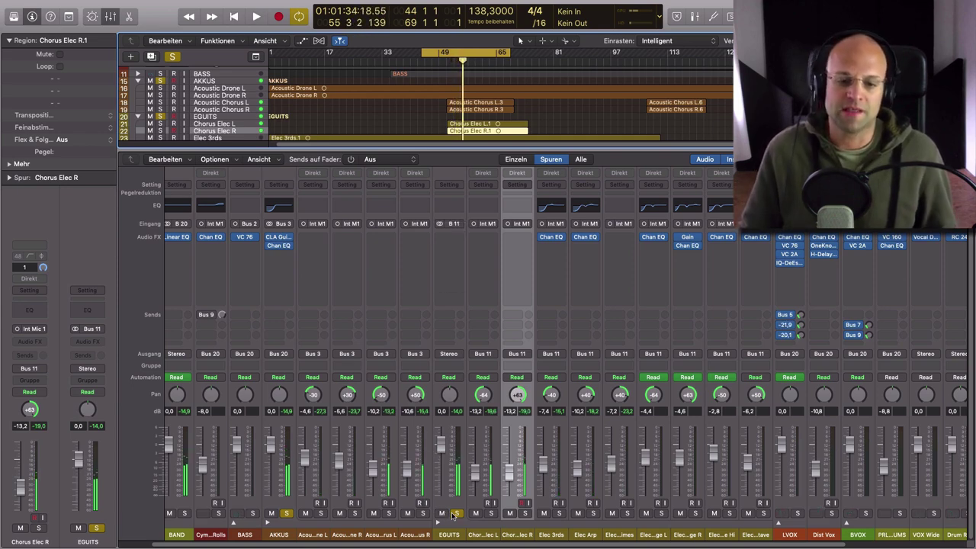
Clear the solos on EGUITS and AKKUS and play the cycled section with the full mix.
click(455, 514)
click(285, 514)
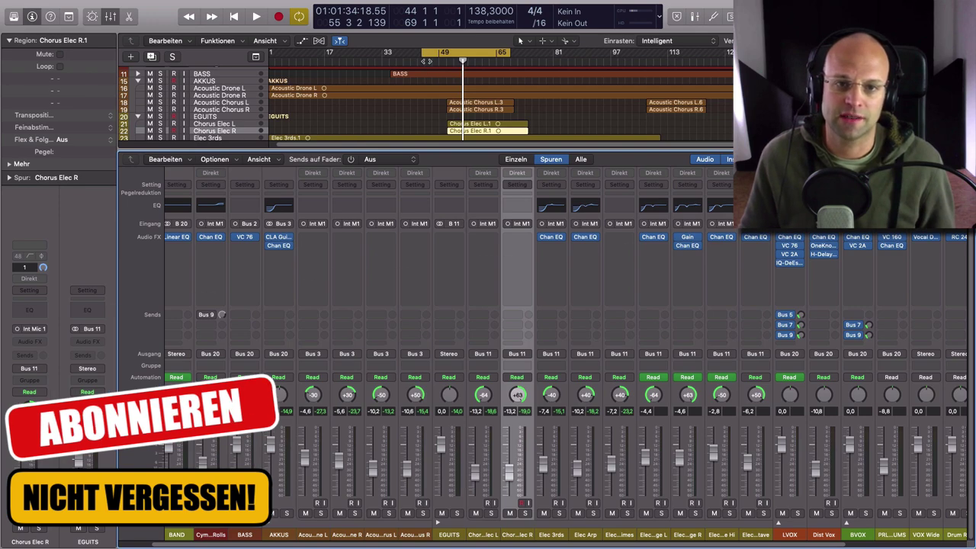
key(space)
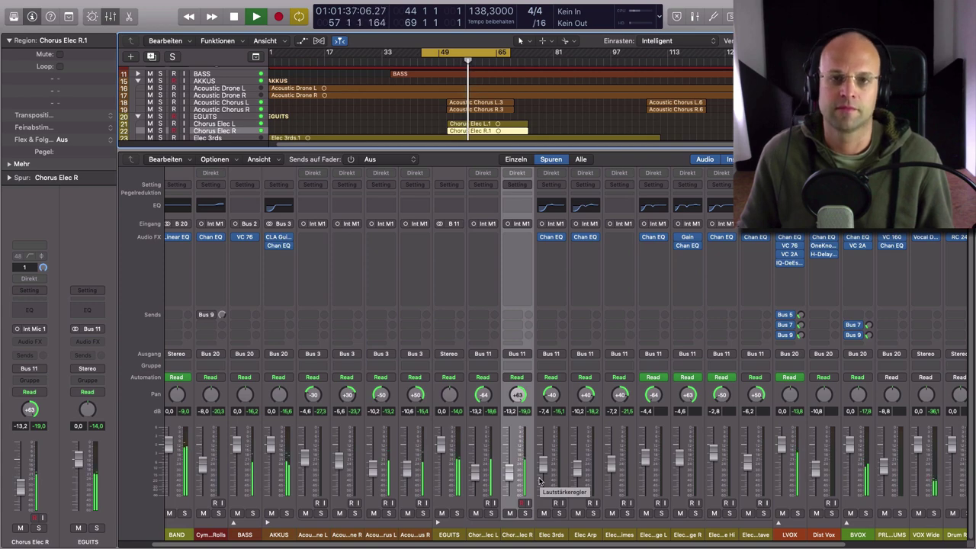
key(space)
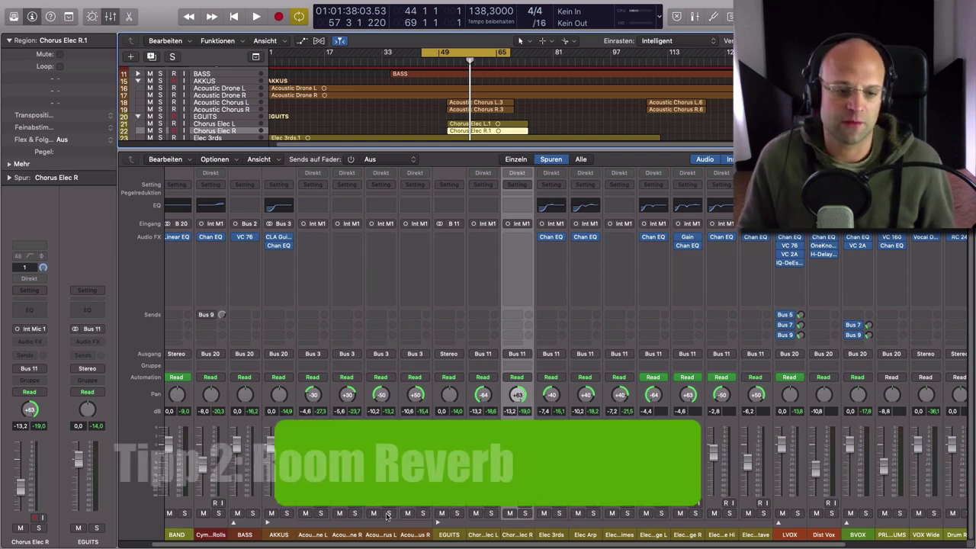
Select the Cymbal Rolls channel and enlarge its track height in the arrangement.
scroll(390, 516, left, 2)
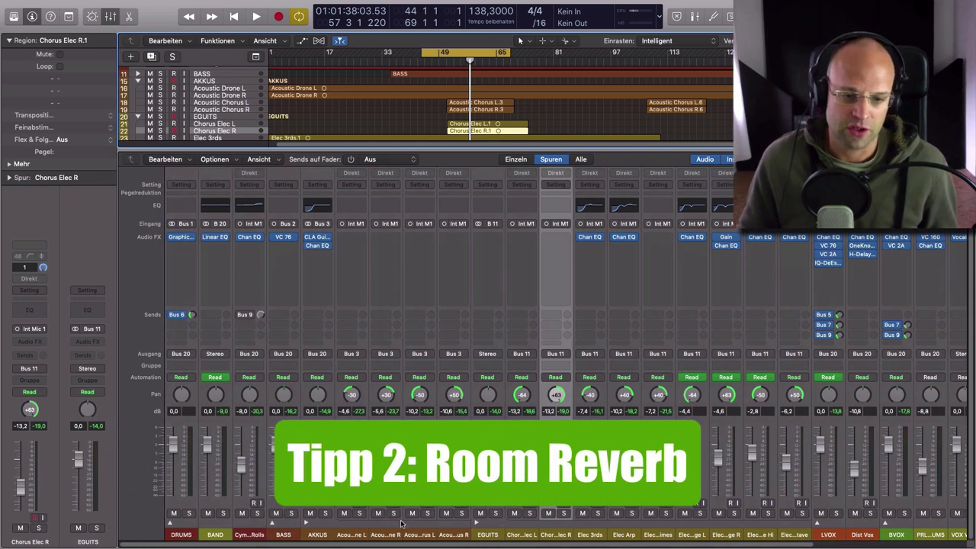
click(242, 536)
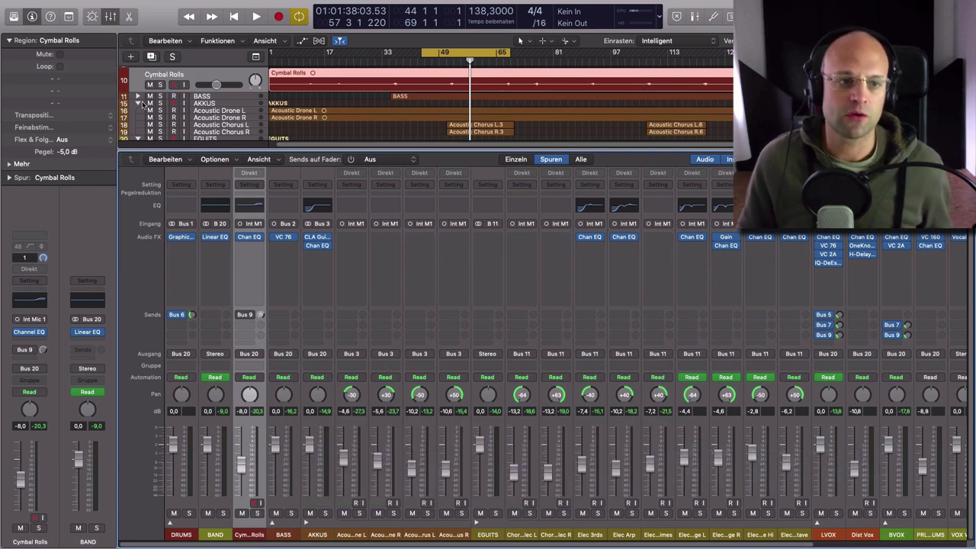
mouse_move(122, 92)
mouse_down()
mouse_move(122, 126)
mouse_move(122, 110)
mouse_up()
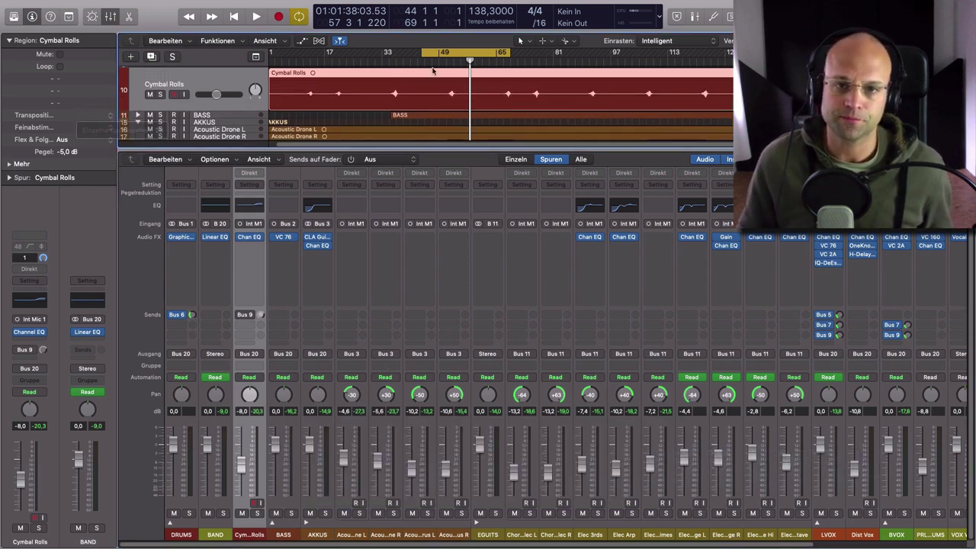
Turn off cycle mode and play the full mix with the Cymbal Rolls track enlarged further.
click(479, 54)
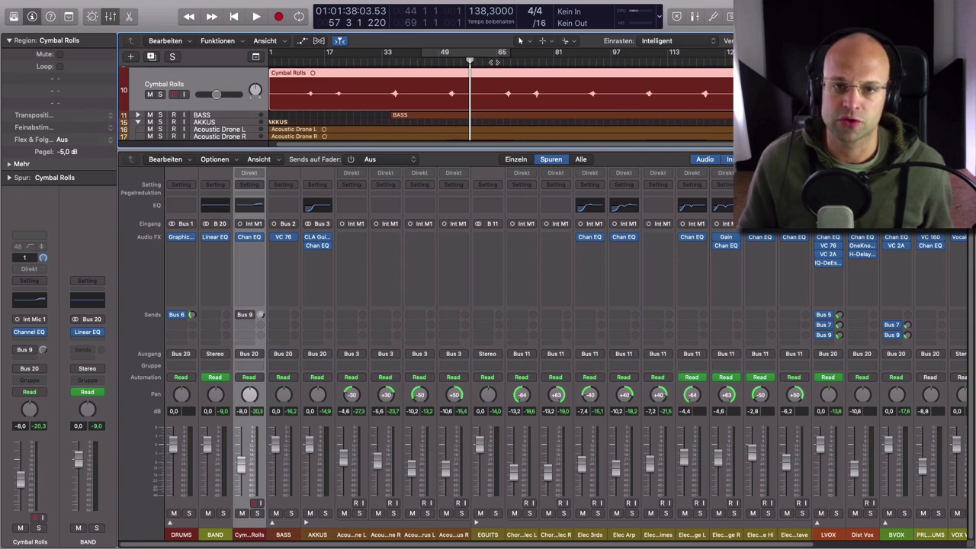
key(space)
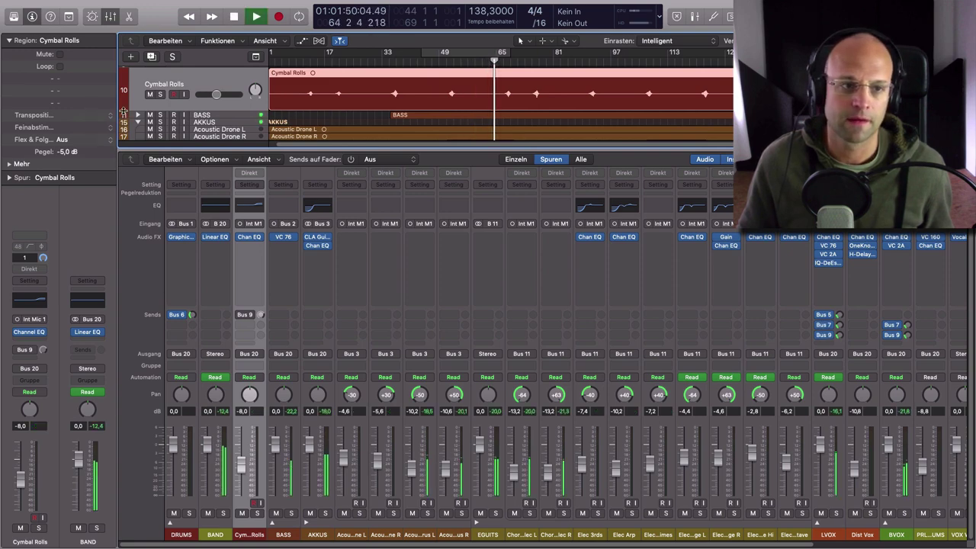
drag(123, 112, 122, 145)
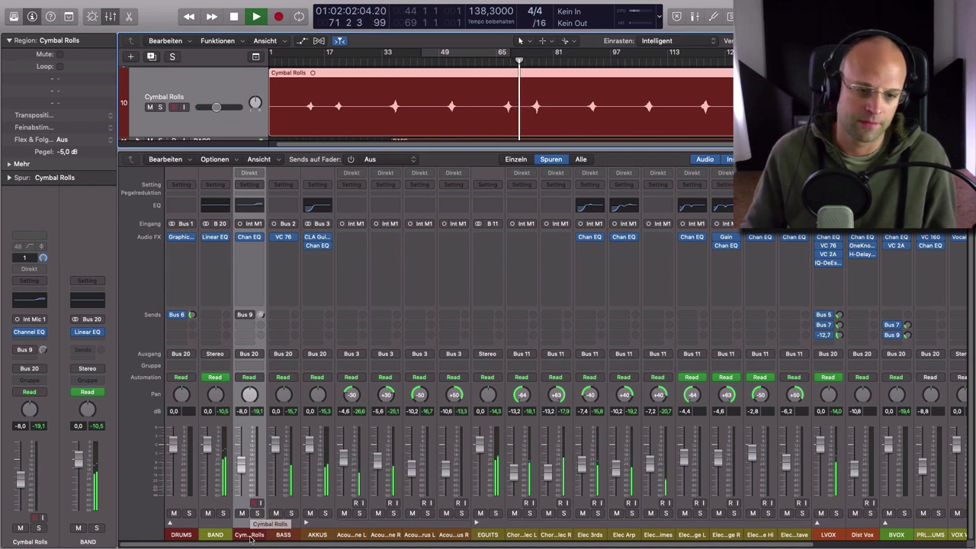
key(space)
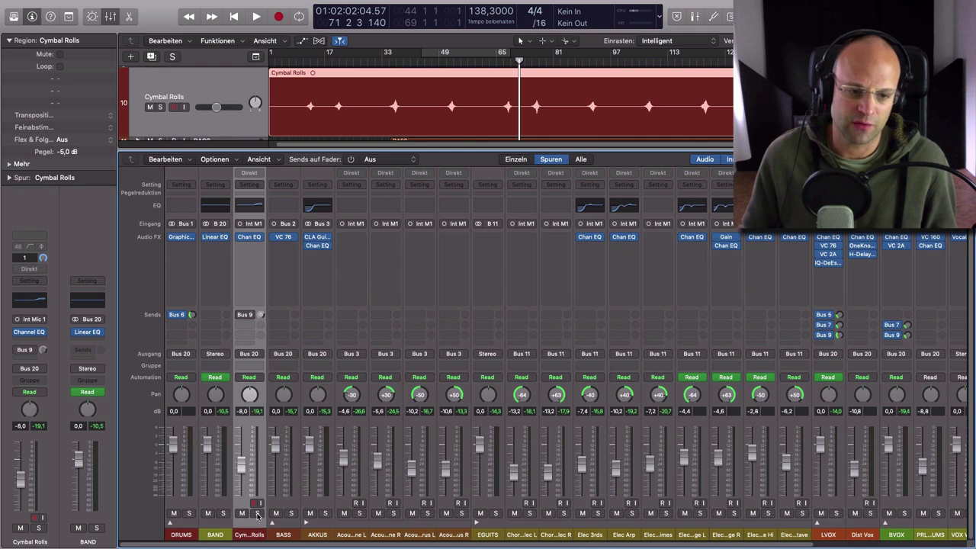
Solo Cymbal Rolls, play it without its Bus 9 send, and clear the solo.
click(257, 513)
key(space)
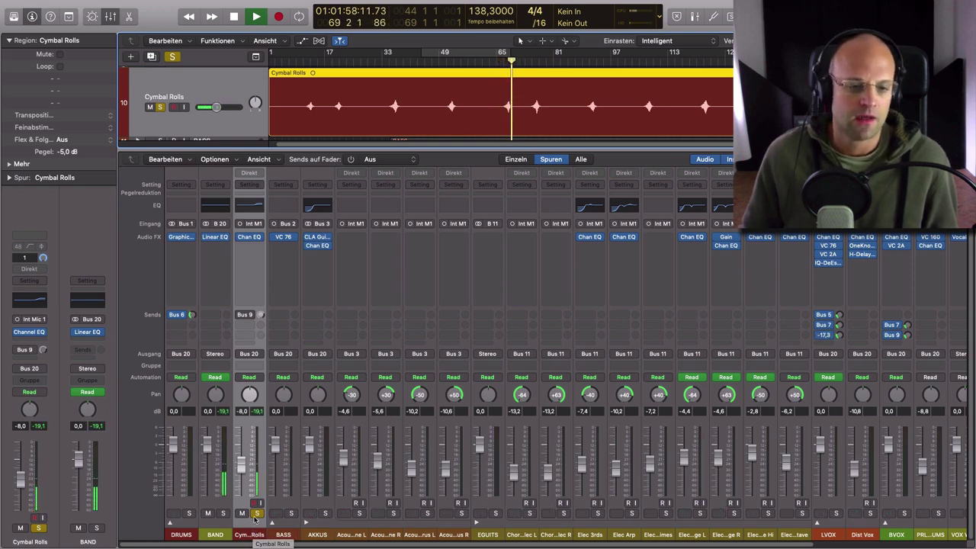
key(space)
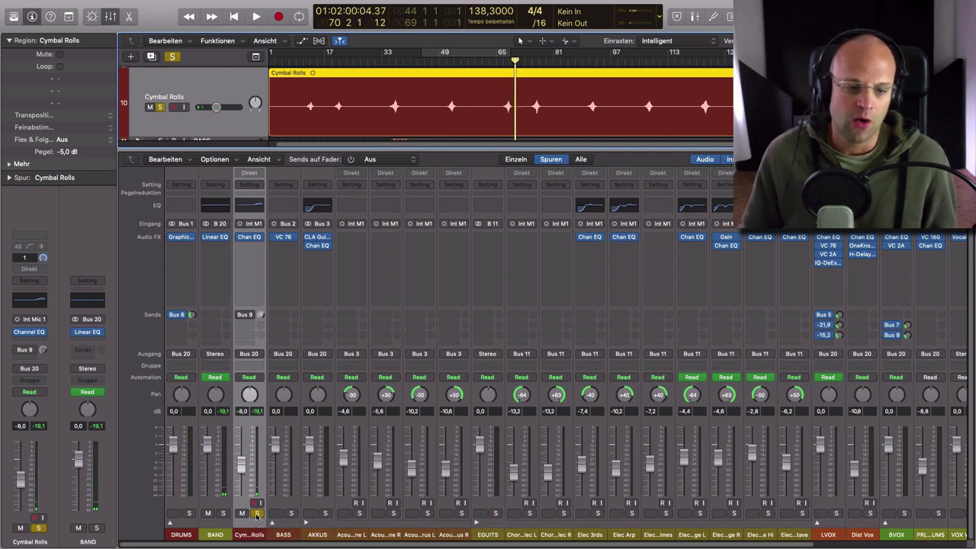
click(256, 514)
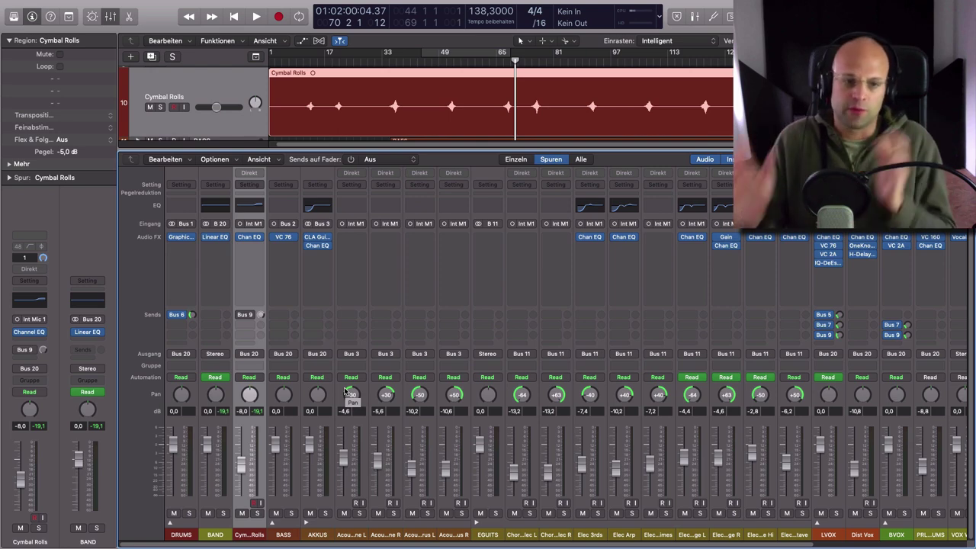
Activate the Bus 9 send on Cymbal Rolls and play the track soloed.
click(239, 314)
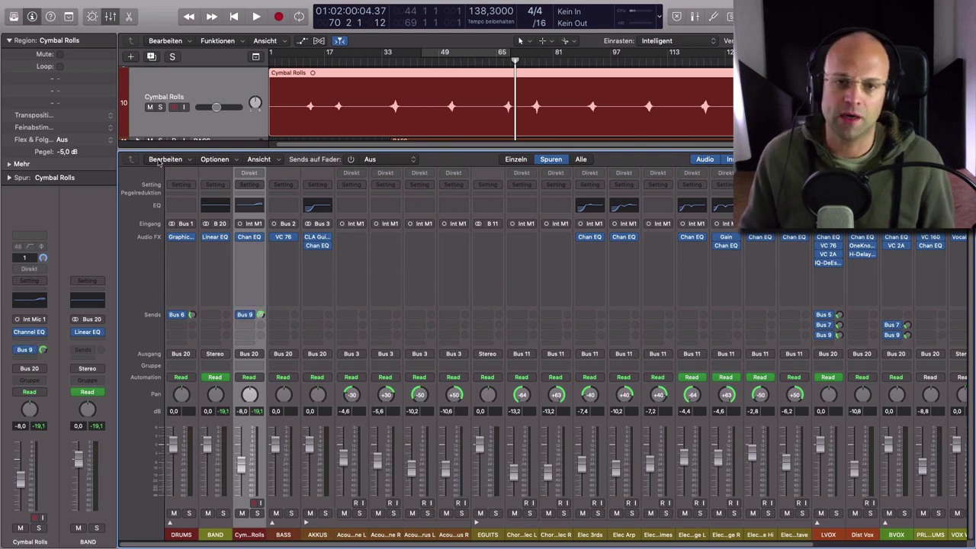
key(space)
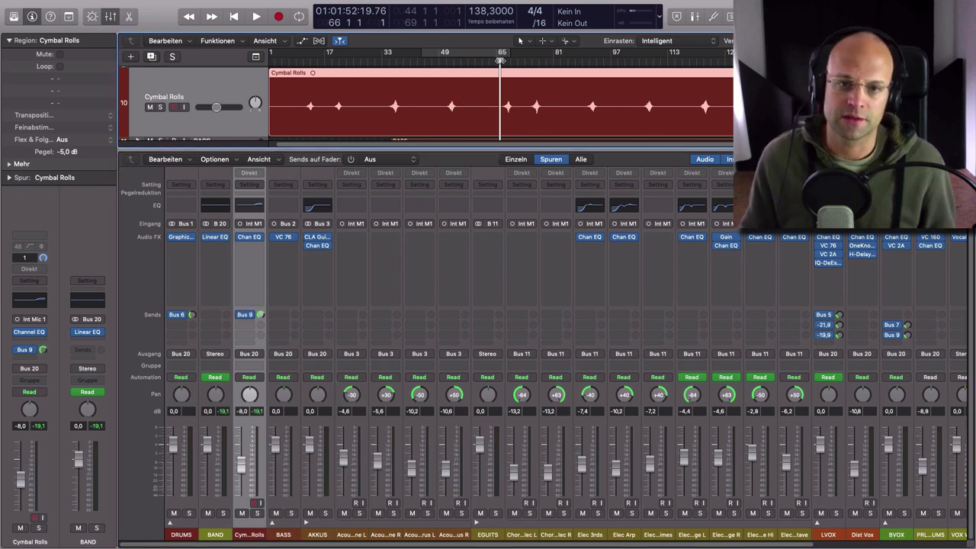
click(257, 513)
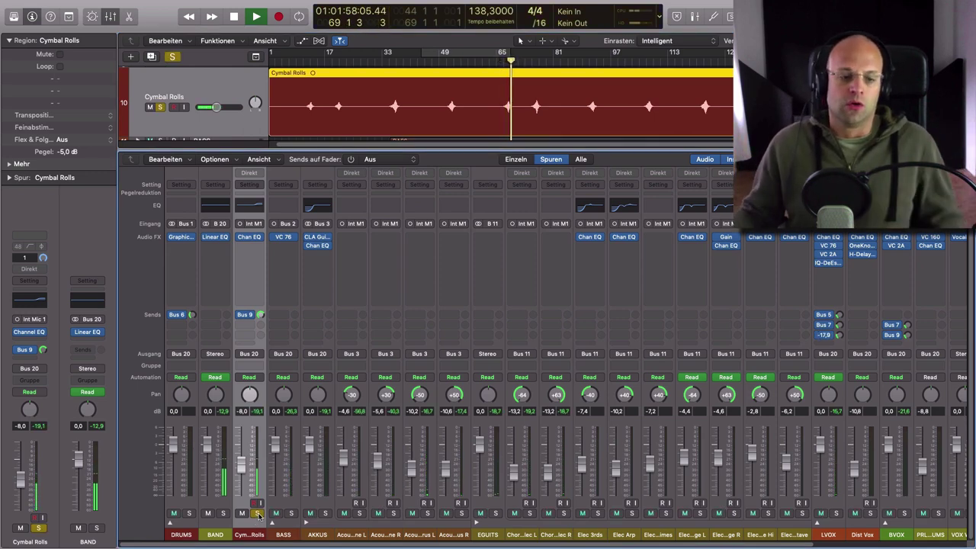
key(space)
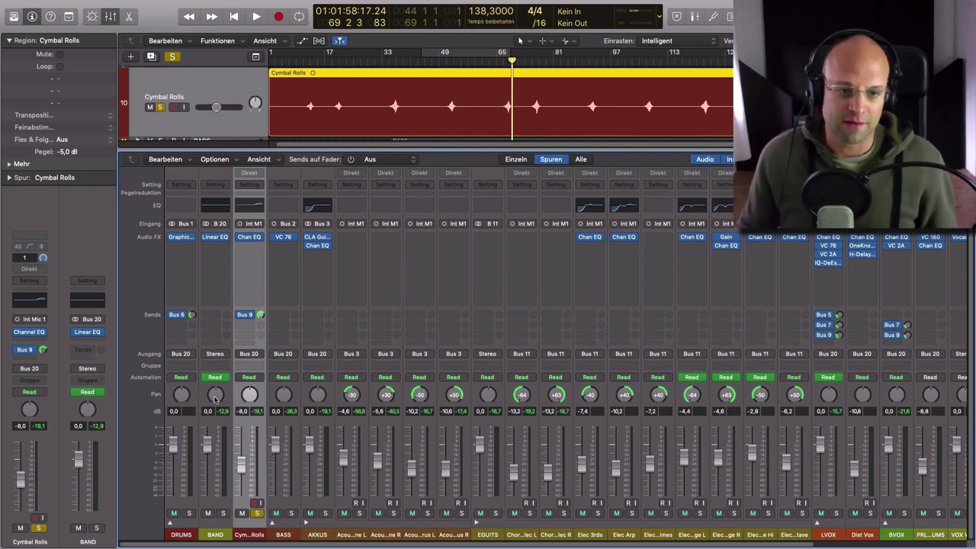
Bypass the Bus 9 send on Cymbal Rolls and play the soloed track again from about bar 66.
click(240, 315)
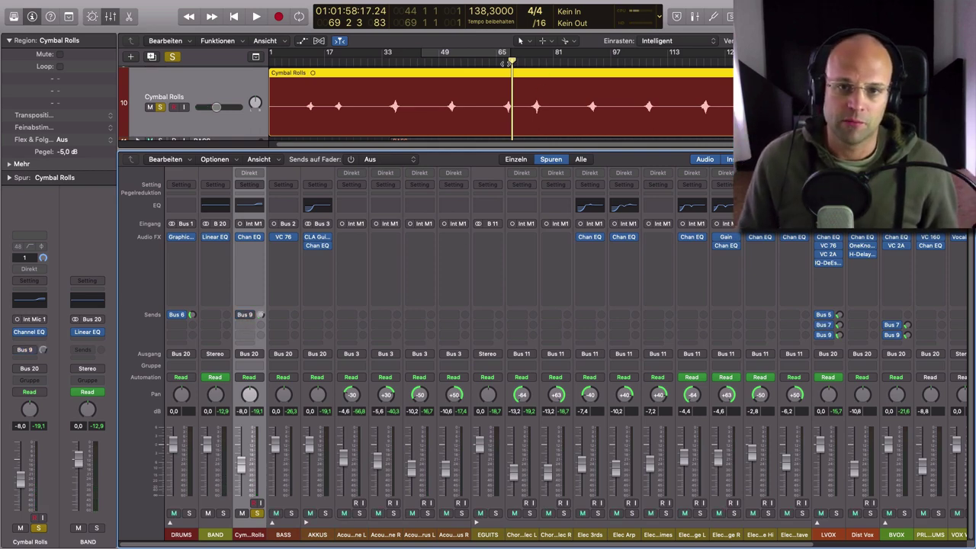
double_click(502, 64)
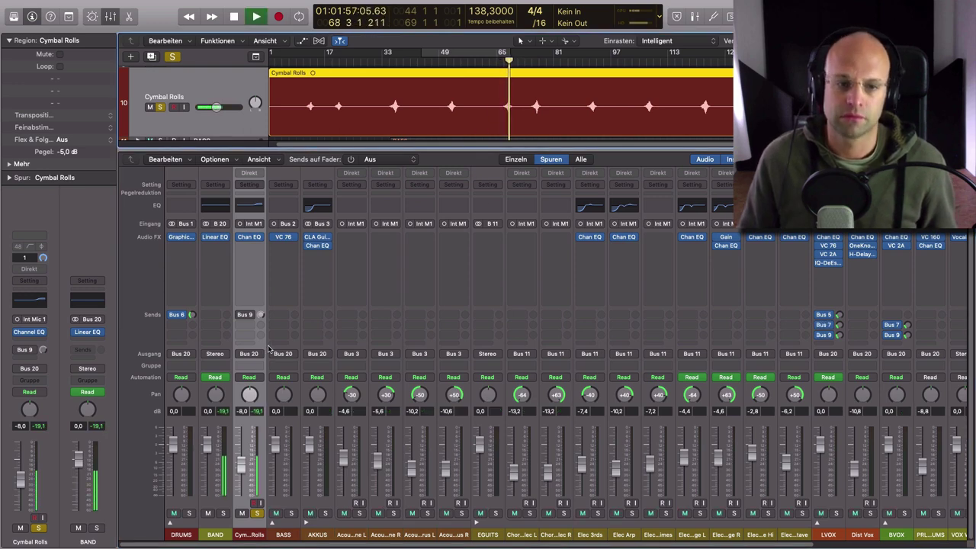
Reactivate the Bus 9 send on Cymbal Rolls and play the soloed track again from about bar 66.
key(space)
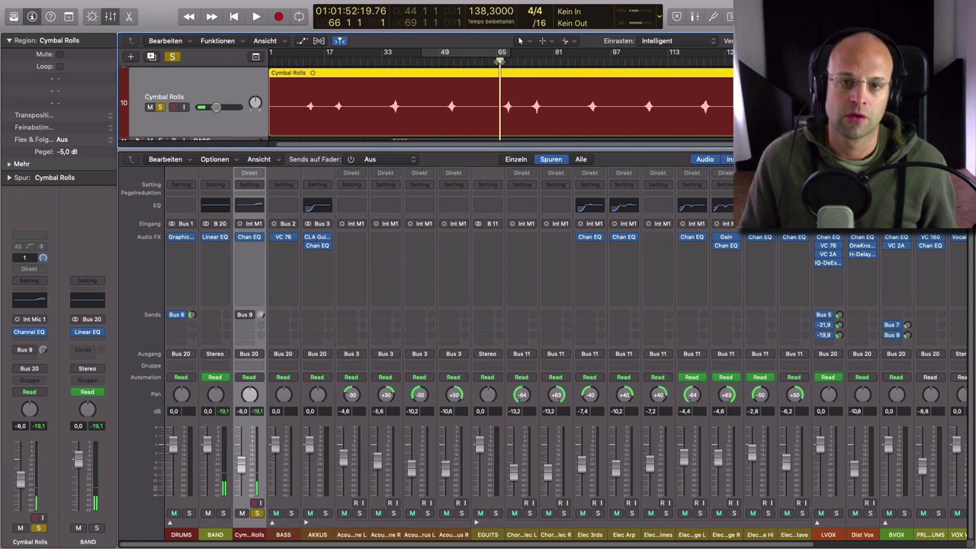
click(241, 315)
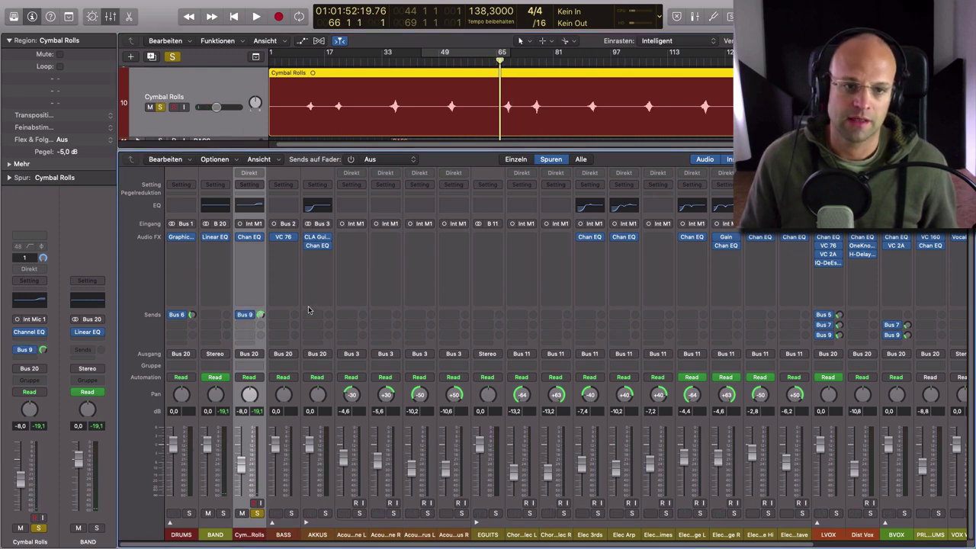
key(space)
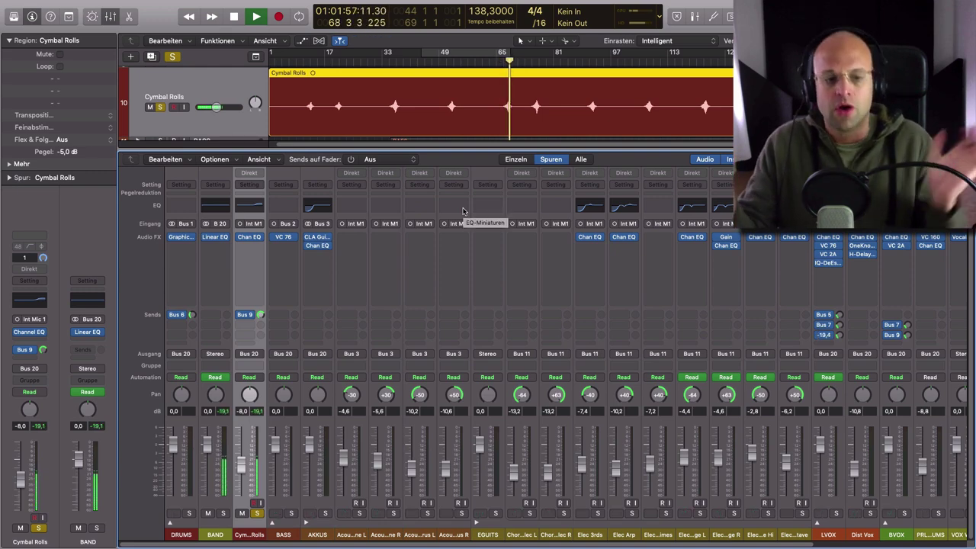
key(space)
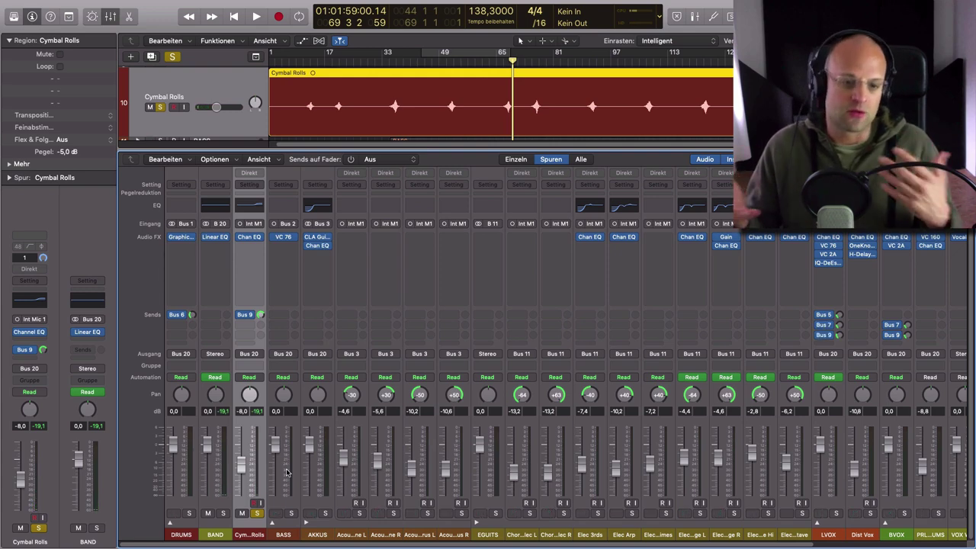
Clear the Cymbal Rolls solo and play the full mix with its Bus 9 send active.
click(258, 514)
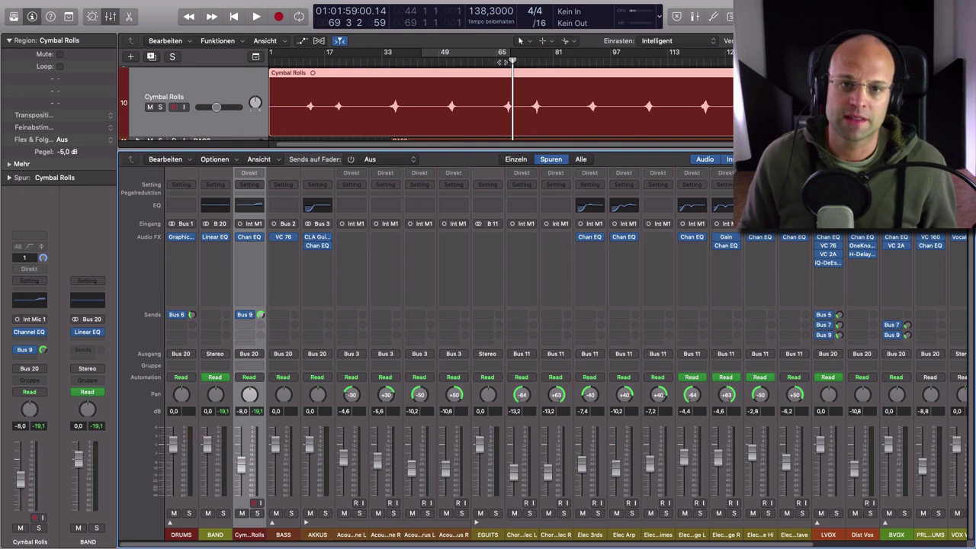
key(space)
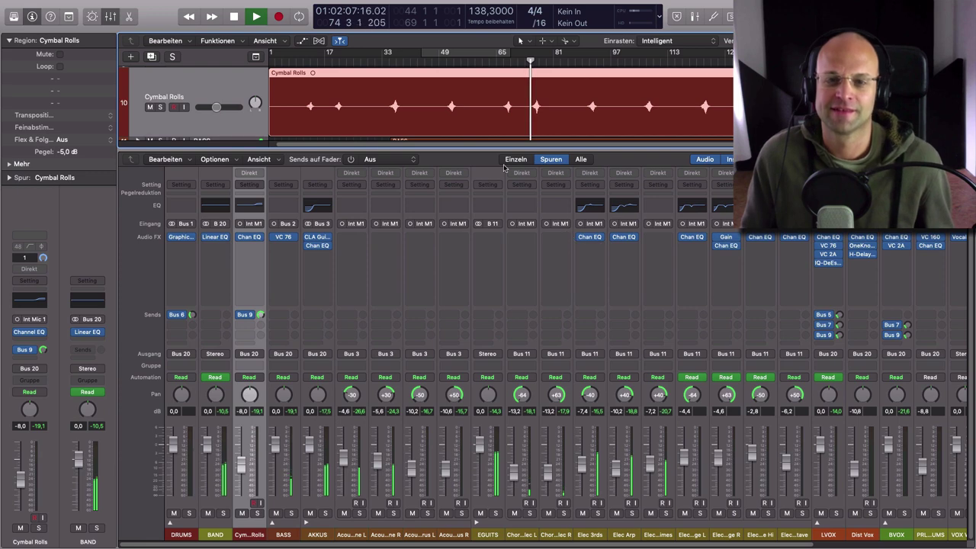
scroll(593, 105, right, 1)
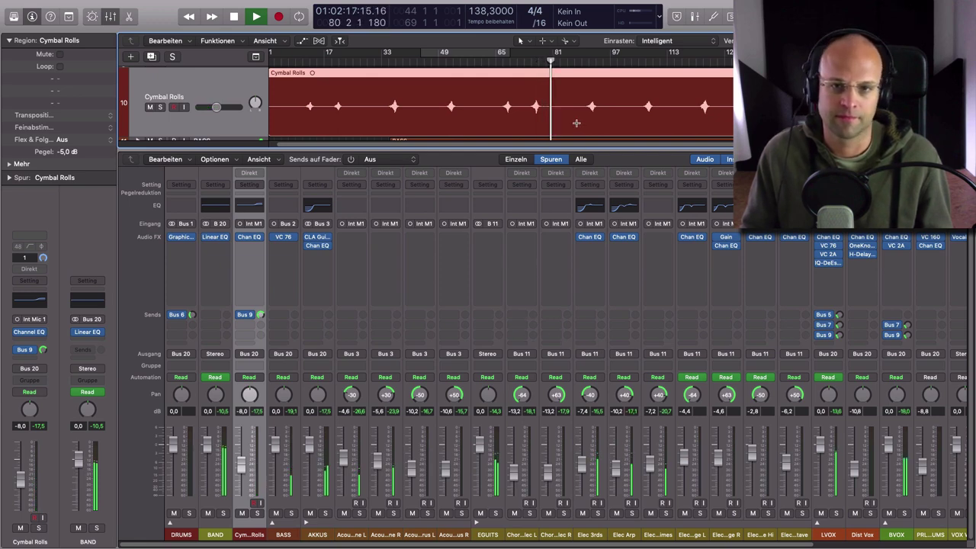
key(space)
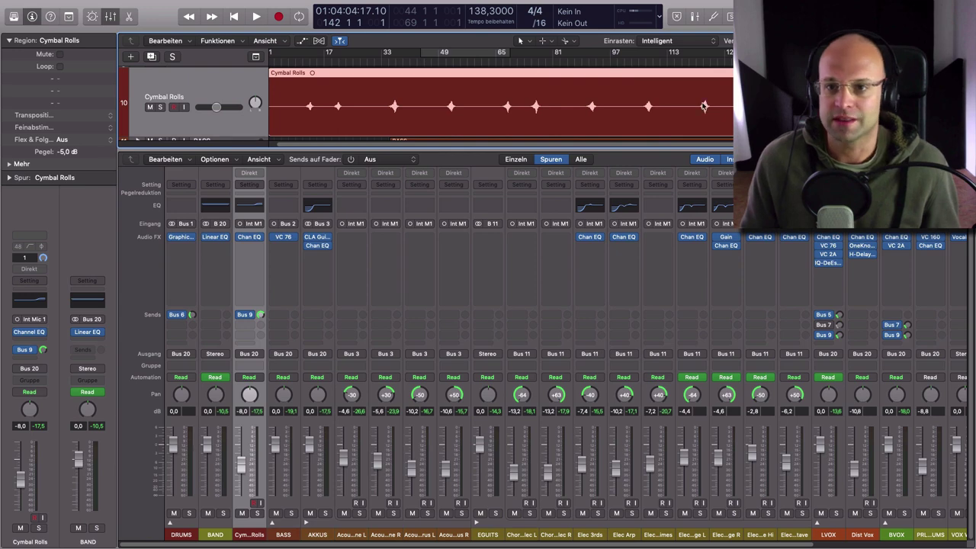
Select the LVOX channel and enlarge the tracks area to reveal the vocal tracks below it.
click(830, 534)
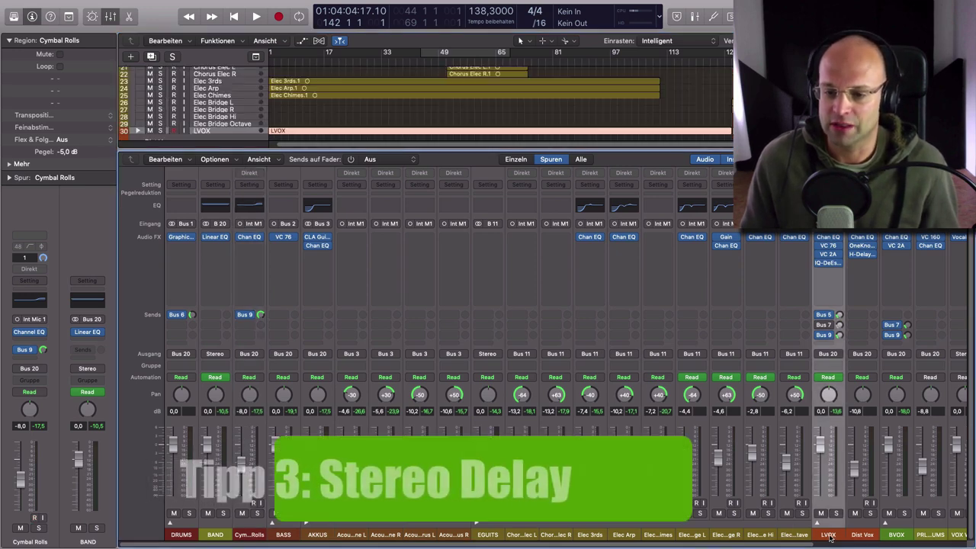
scroll(799, 490, right, 2)
scroll(799, 490, right, 1)
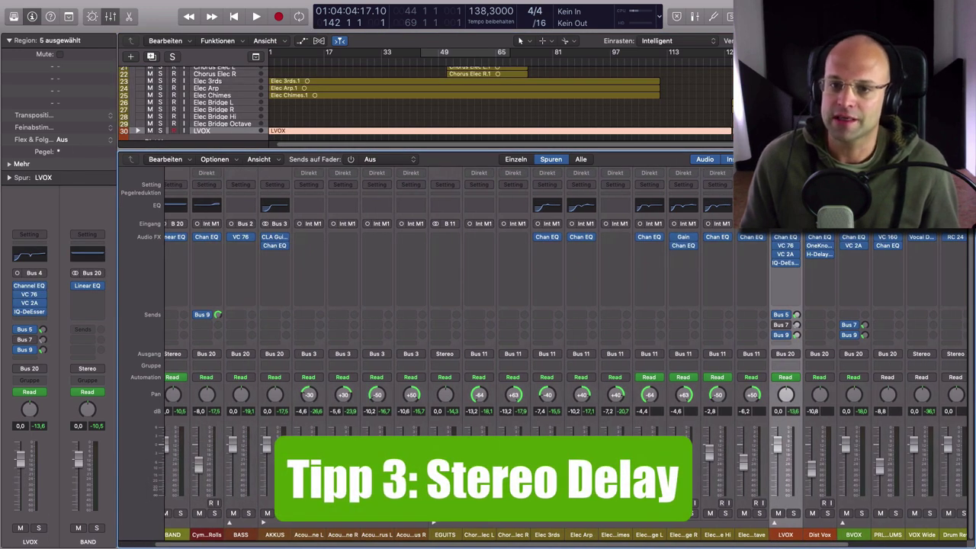
drag(793, 151, 793, 198)
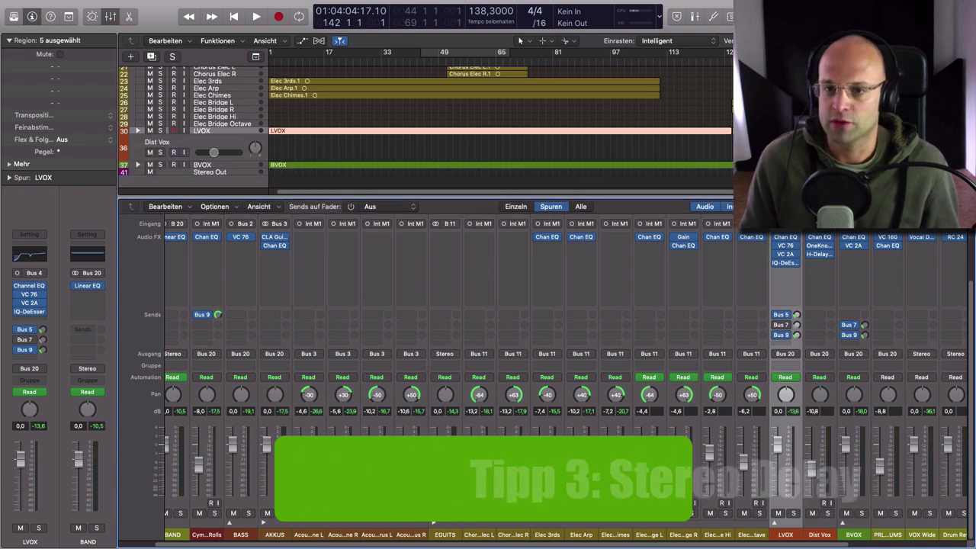
Play the full mix from bar 129 through the vocal bridge and select the Dist Vox channel.
click(723, 59)
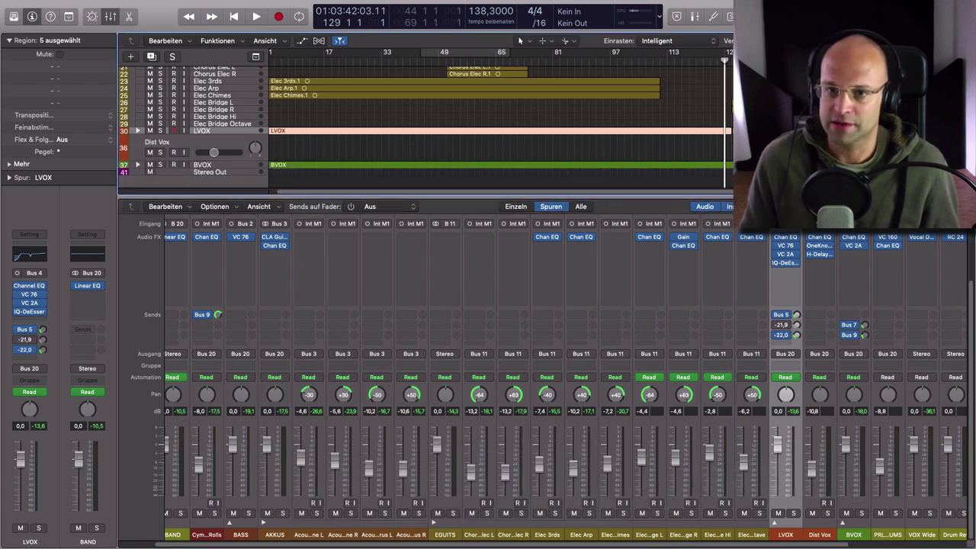
key(space)
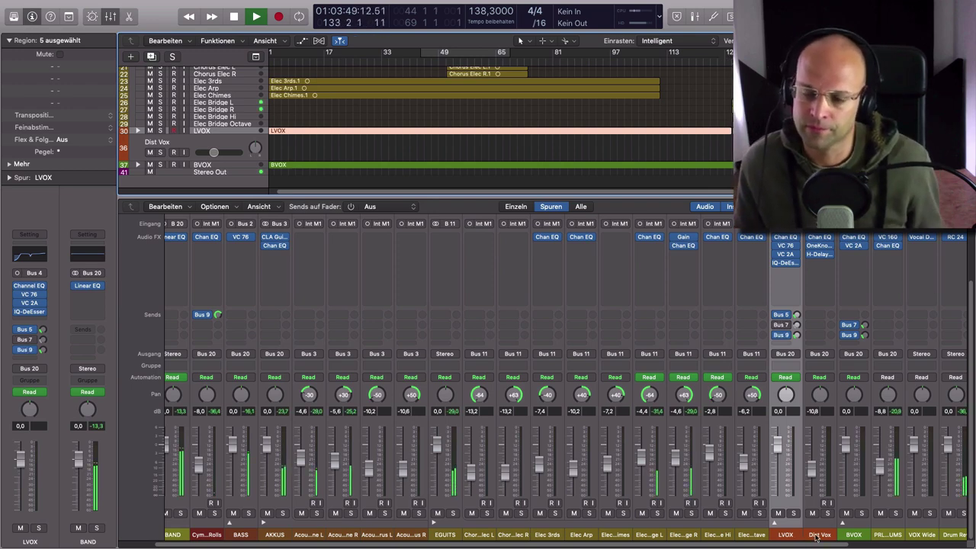
scroll(783, 492, right, 1)
scroll(783, 491, right, 4)
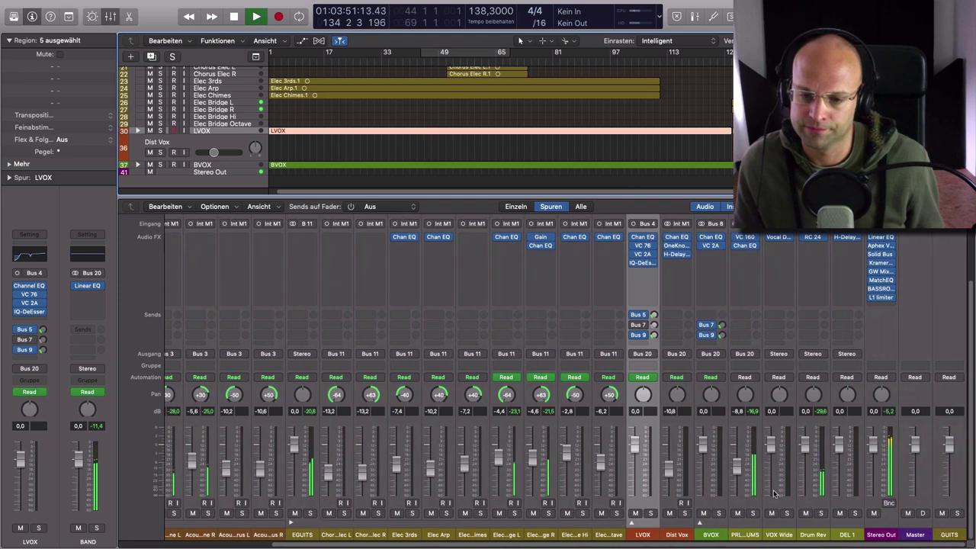
click(677, 534)
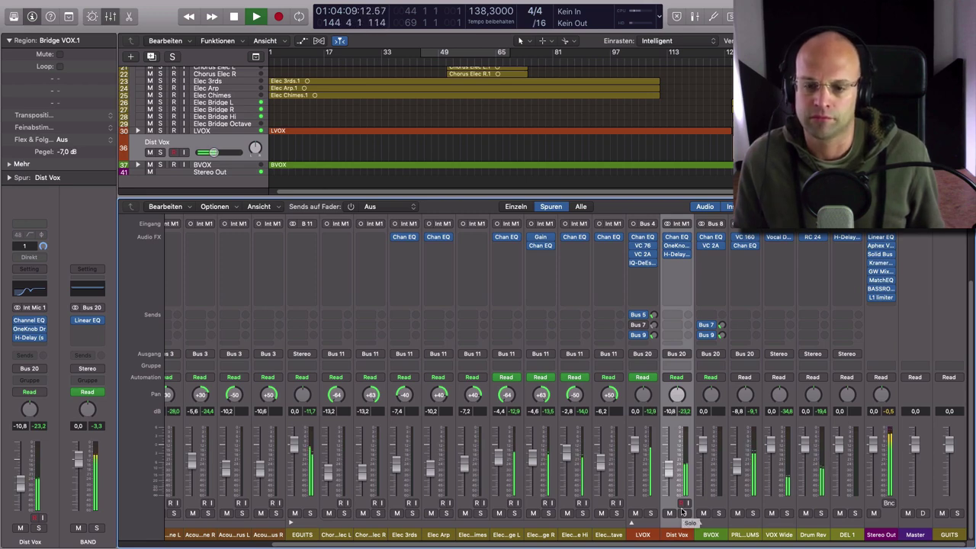
key(space)
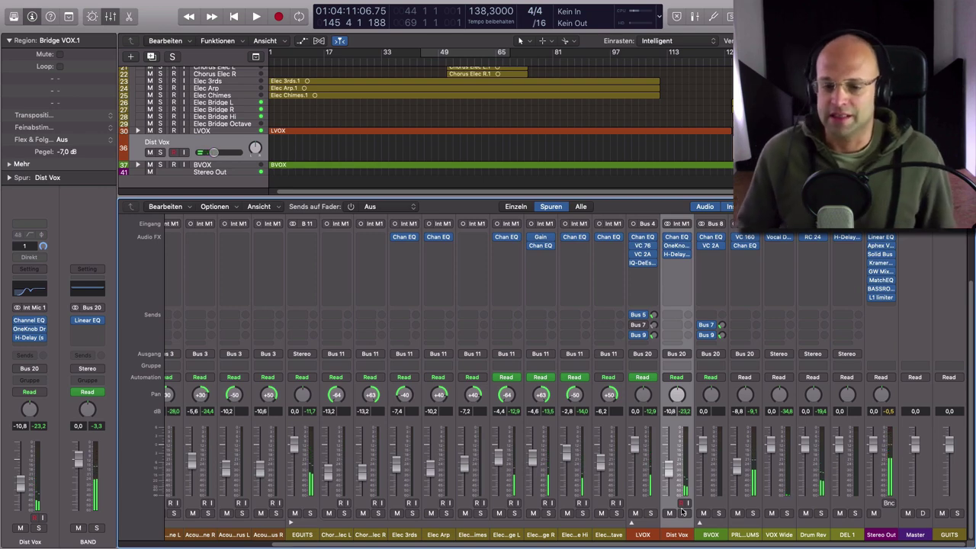
Solo LVOX and play it from bar 140 with its Bus 5, Bus 7 and Bus 9 sends bypassed.
click(648, 537)
click(679, 536)
click(652, 537)
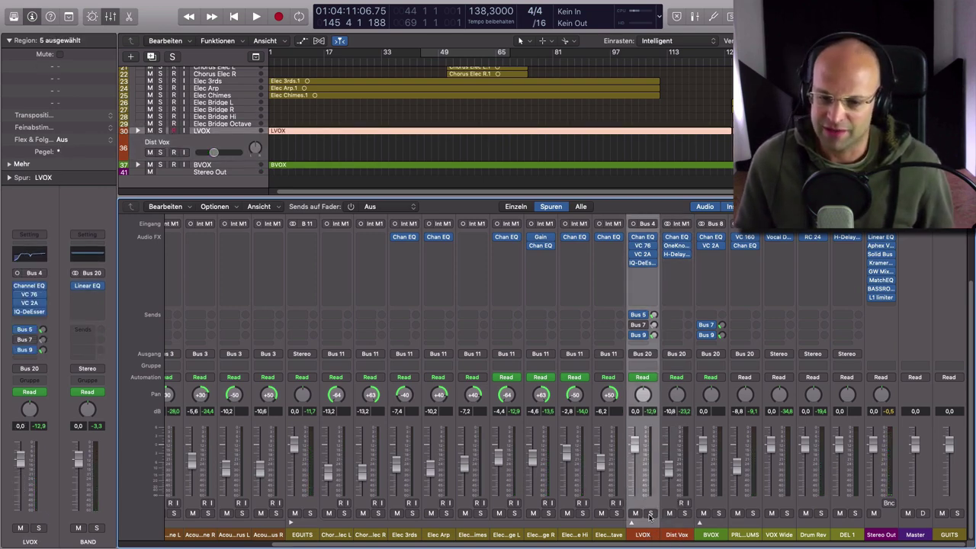
click(651, 514)
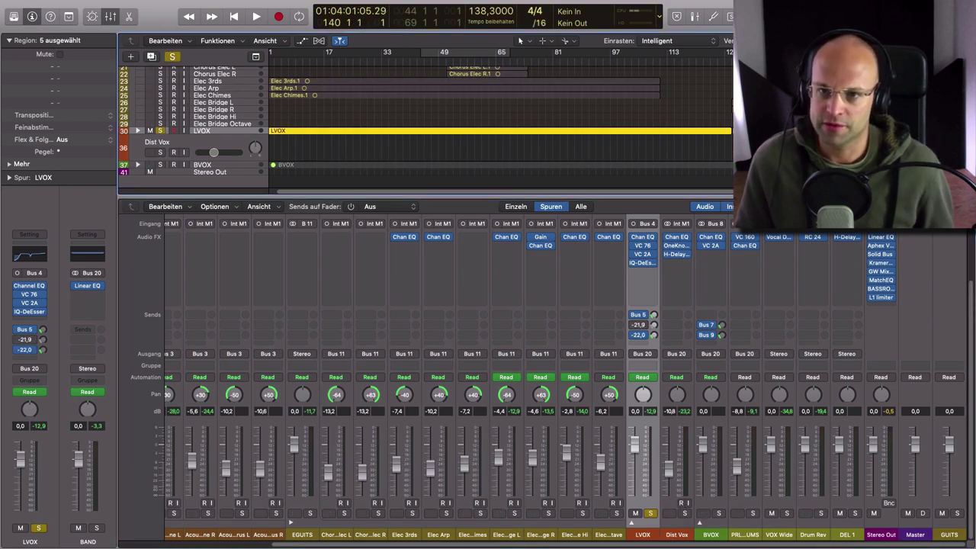
key(space)
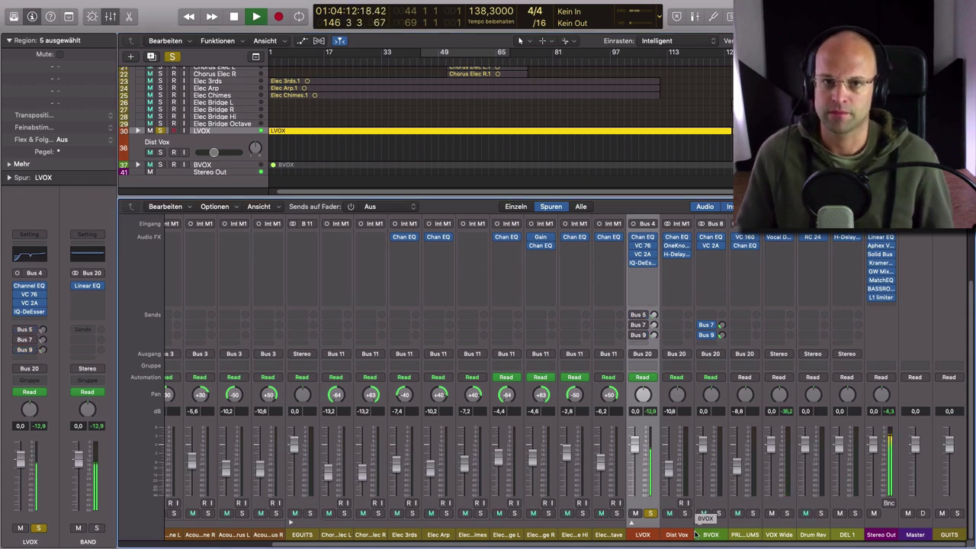
key(space)
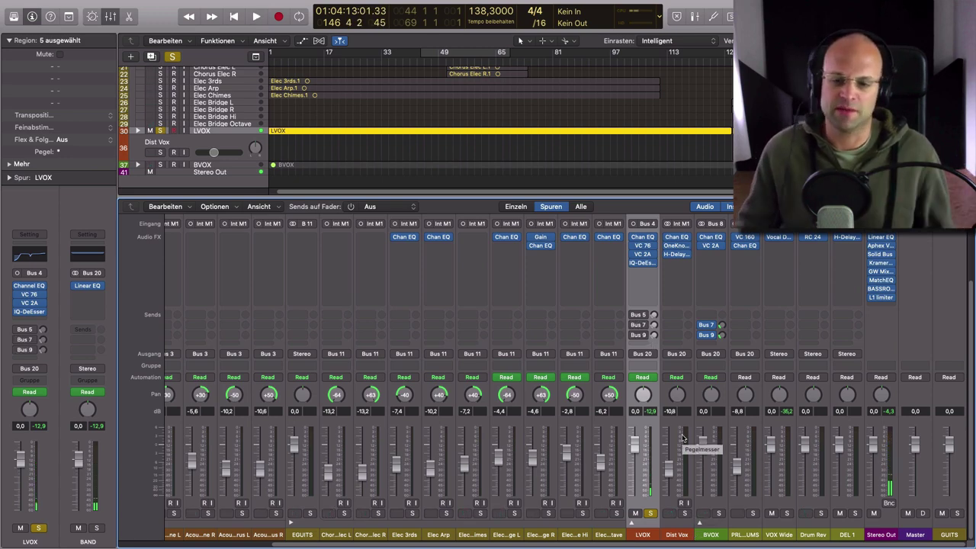
Solo only the Dist Vox channel and play it from bar 145 with H-Delay bypassed.
click(681, 538)
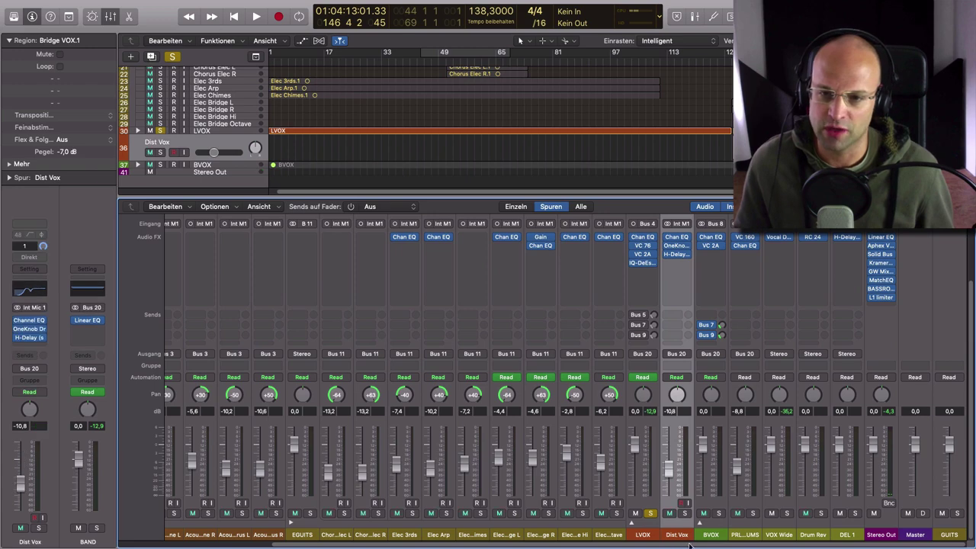
alt+click(684, 513)
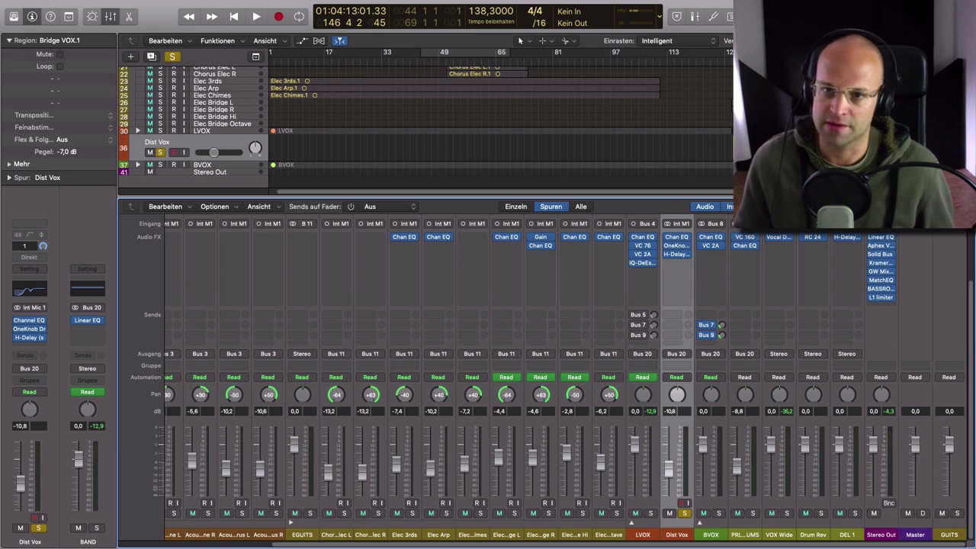
click(789, 58)
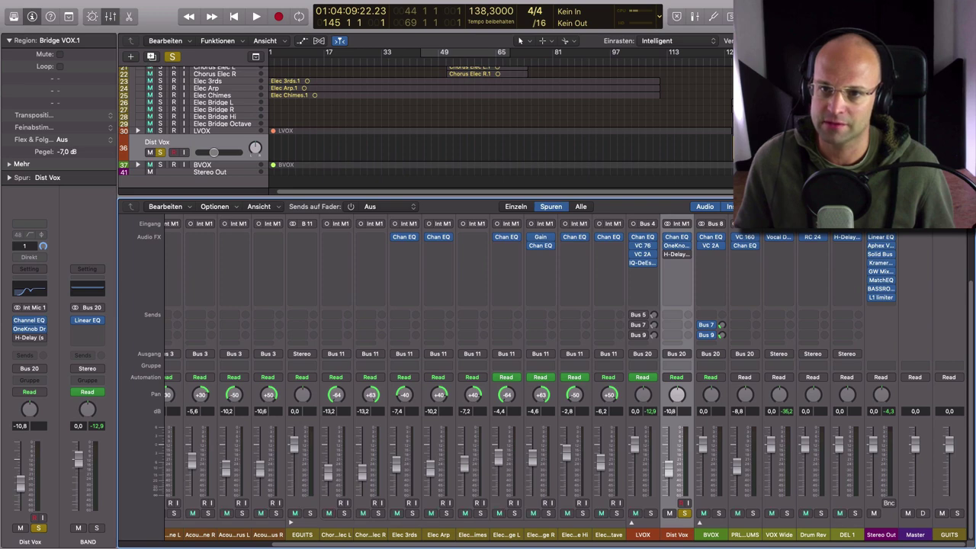
key(space)
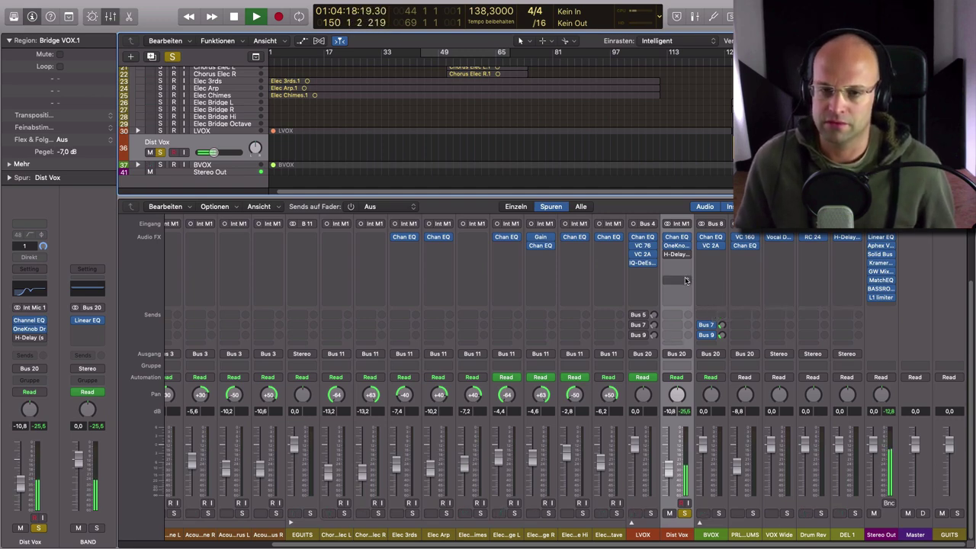
key(space)
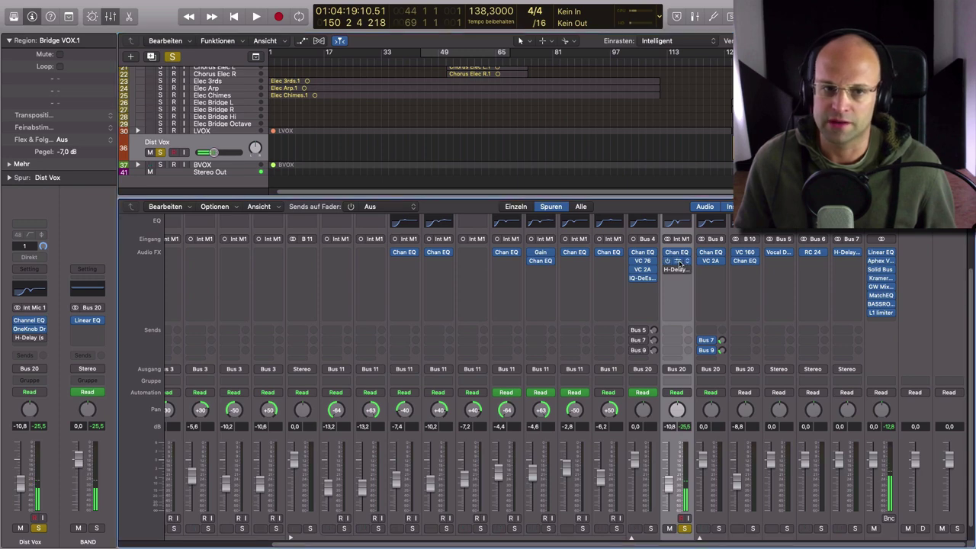
Examine the OneKnob Driver plug-in on Dist Vox and close it.
click(676, 261)
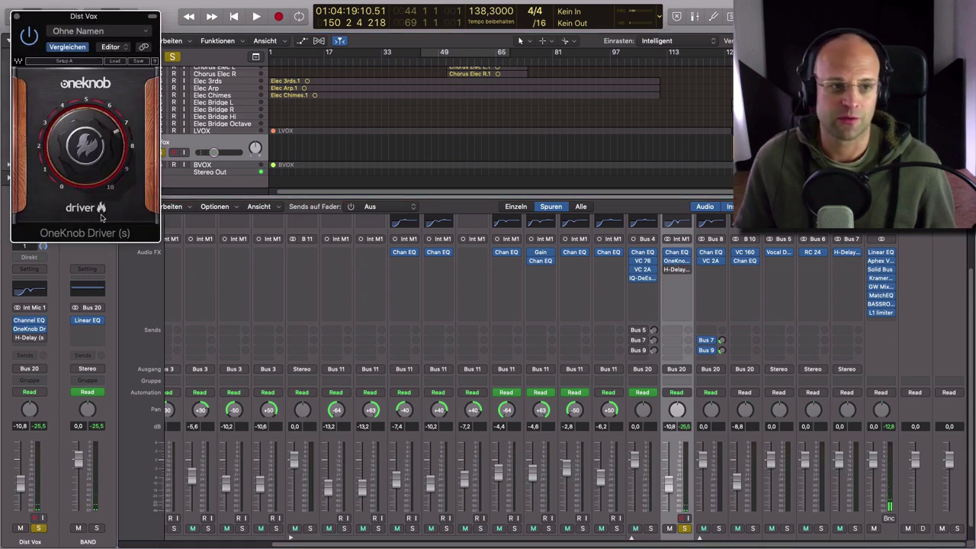
click(16, 16)
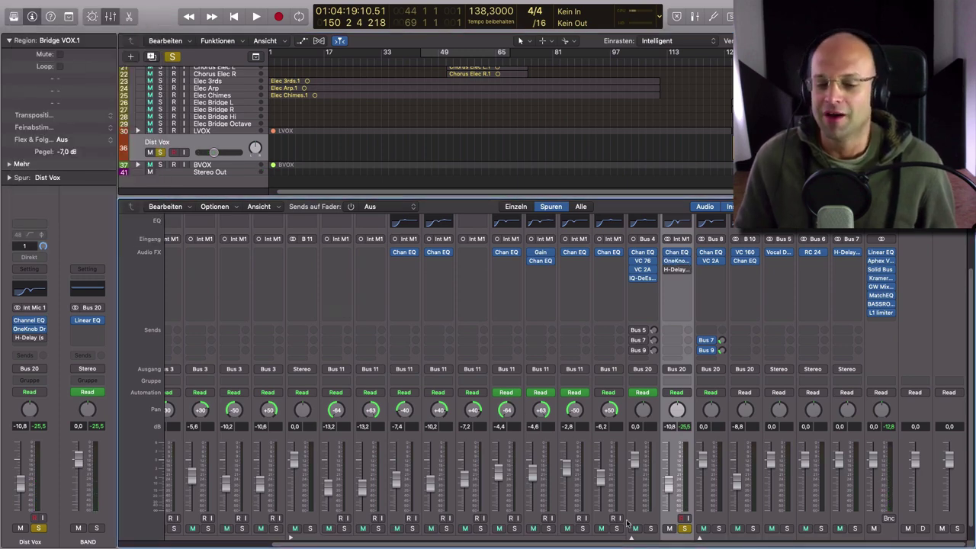
scroll(683, 477, down, 1)
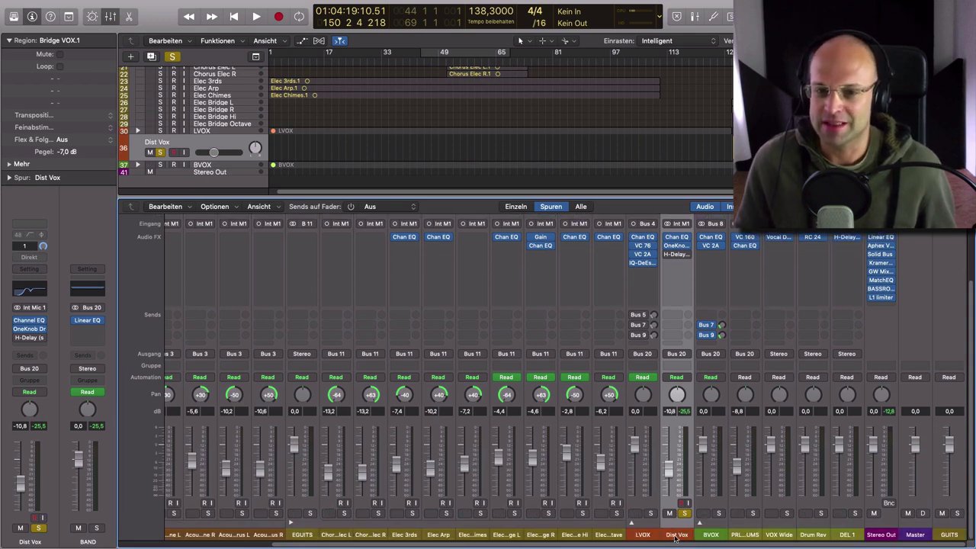
Open the H-Delay plug-in on Dist Vox, examine its delay time and toggle the ping-pong mode off and on.
click(674, 257)
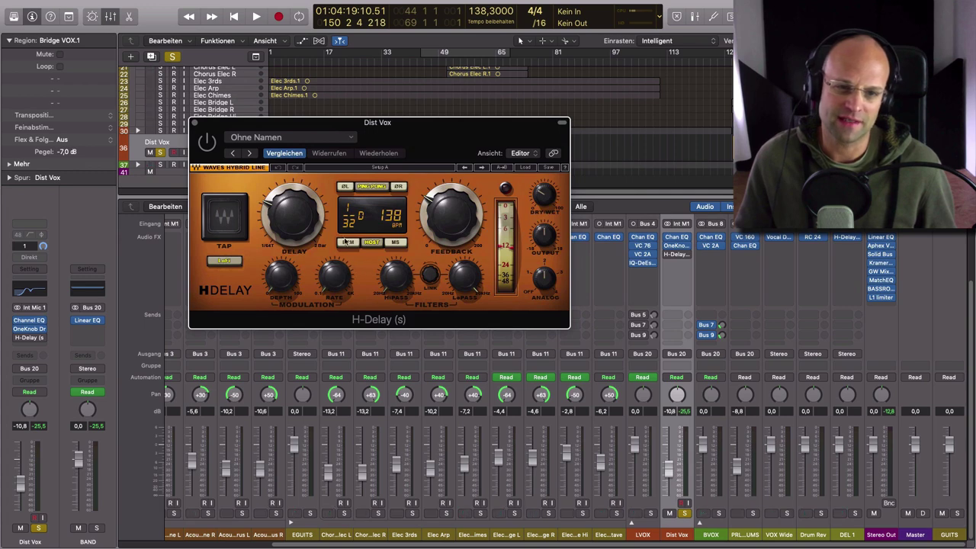
click(359, 225)
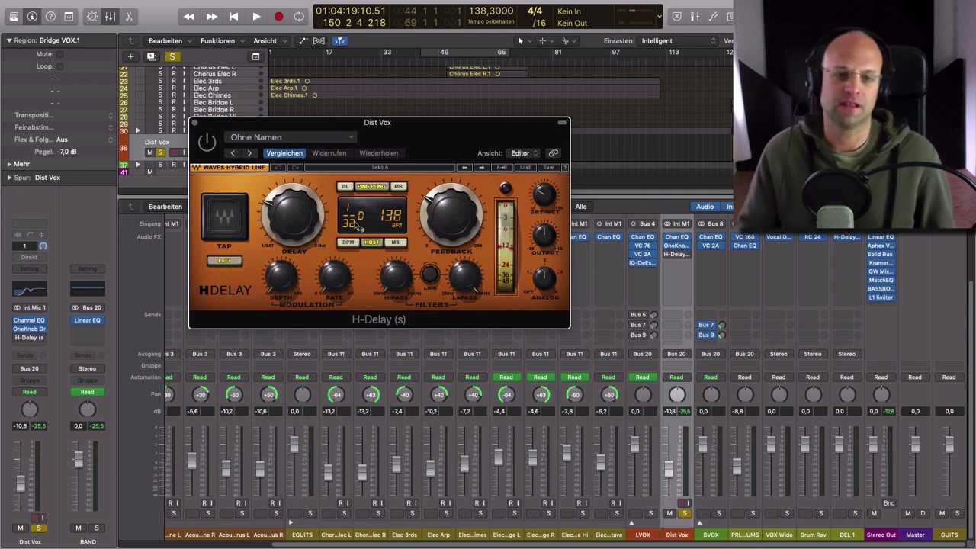
click(369, 189)
click(370, 188)
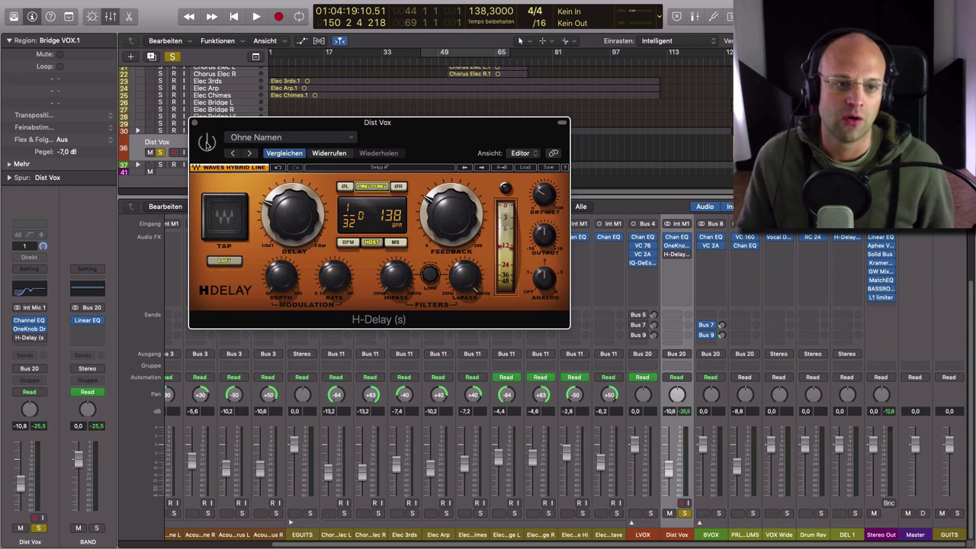
Play the soloed Dist Vox track, turn on H-Delay during playback, and close the plug-in.
key(space)
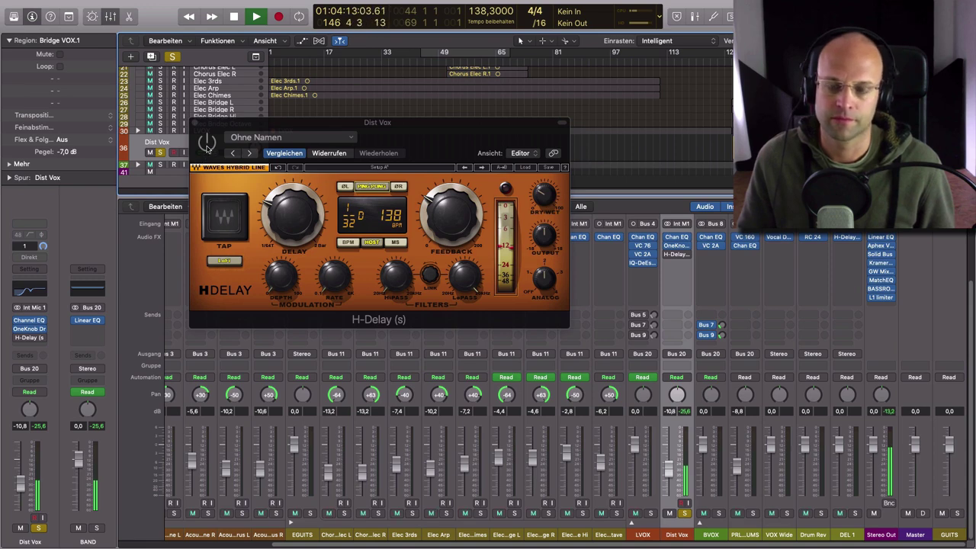
click(207, 146)
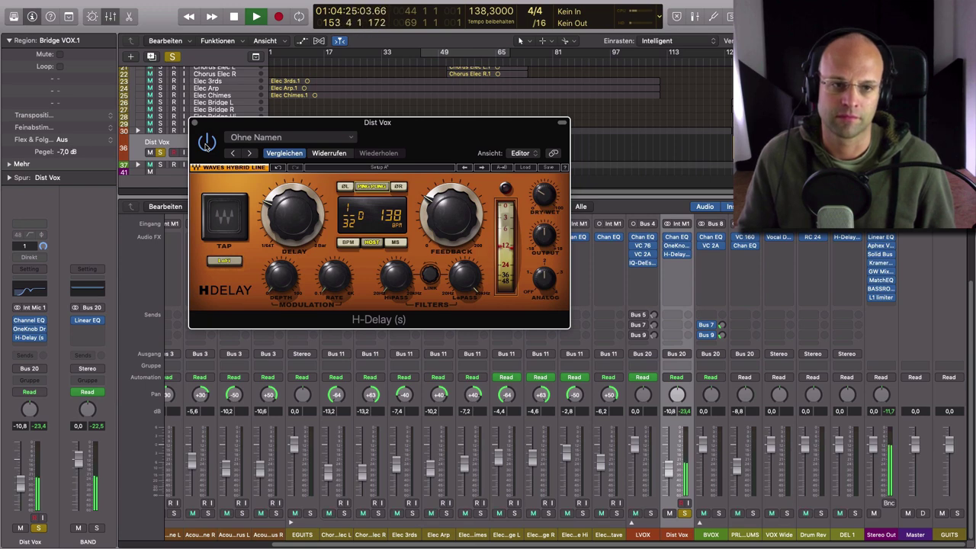
key(space)
click(195, 122)
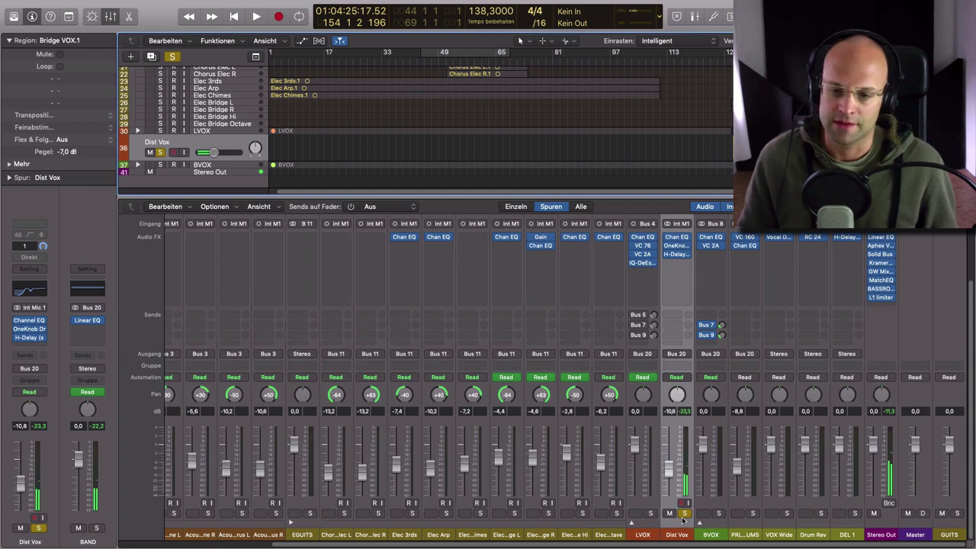
Switch the solo from Dist Vox to LVOX.
click(684, 513)
click(650, 513)
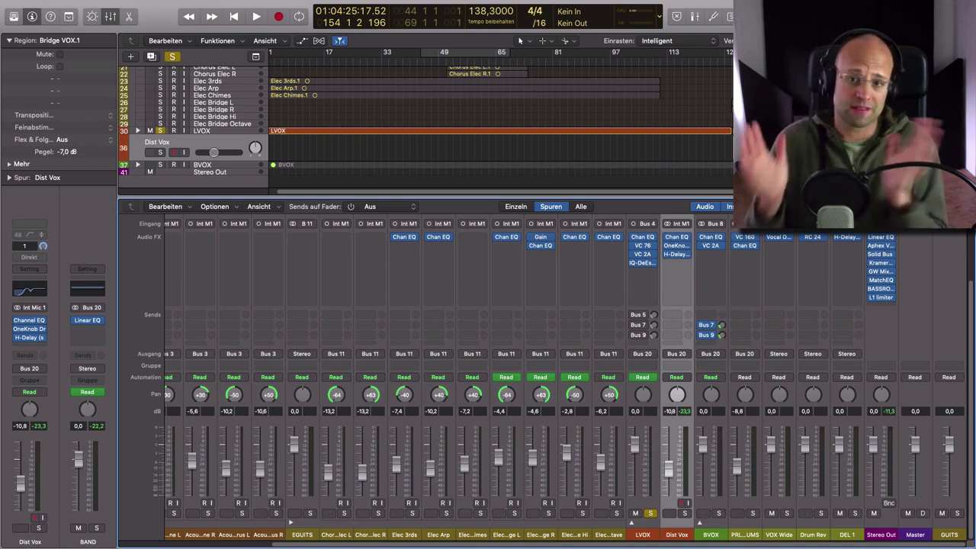
Play the soloed LVOX track, add Dist Vox to the solo and raise the Dist Vox fader to -9.8 dB.
key(space)
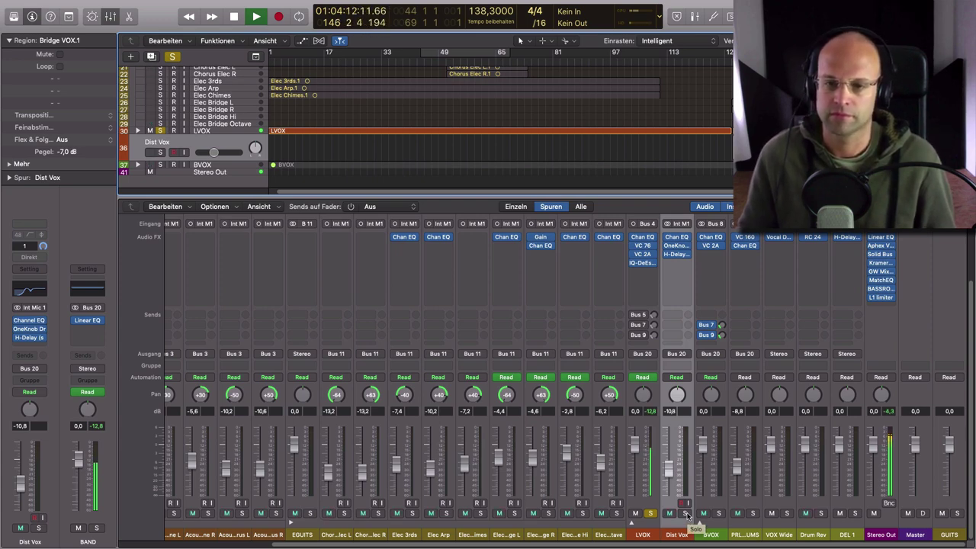
click(685, 513)
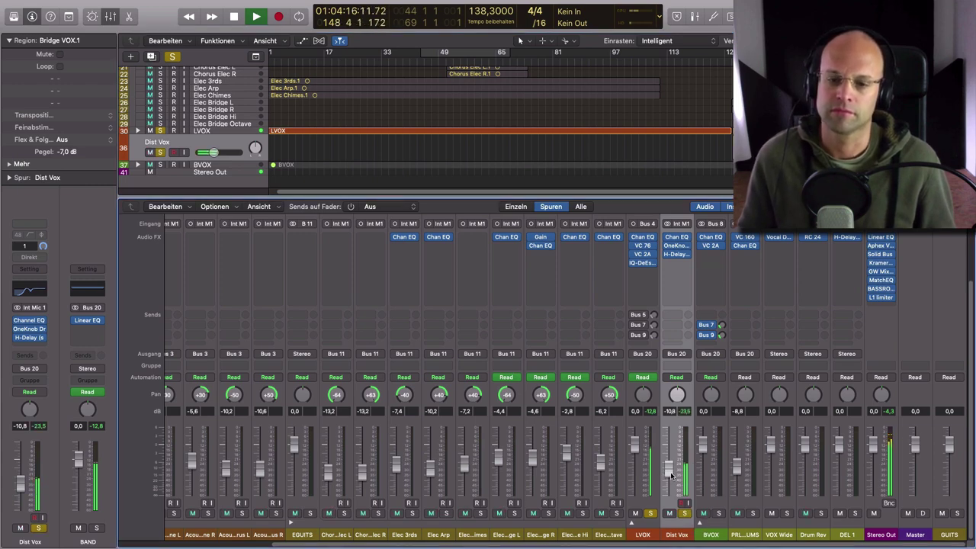
mouse_move(671, 474)
mouse_down()
mouse_move(670, 453)
mouse_move(670, 468)
mouse_up()
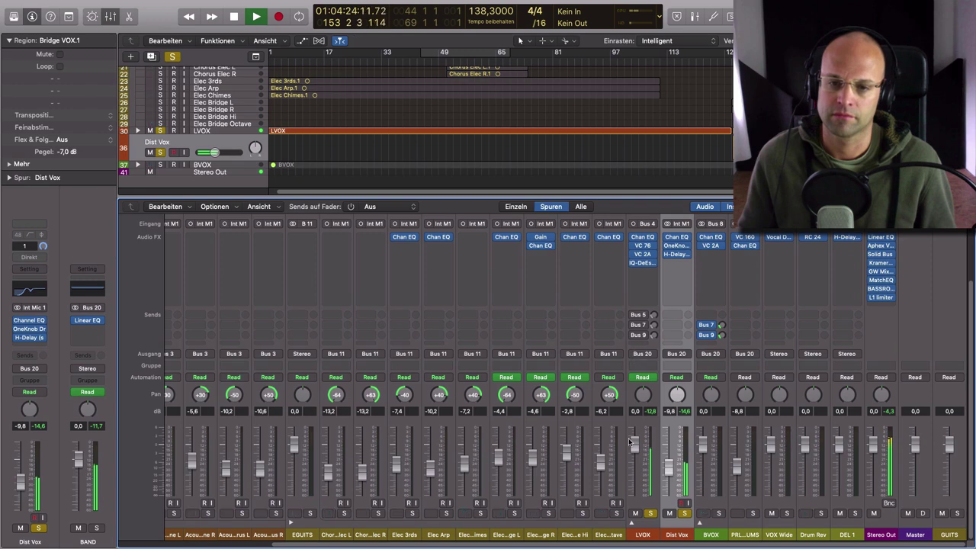
Clear the solos on Dist Vox and LVOX during playback and turn on the Bus 5 send on LVOX.
click(684, 513)
click(651, 513)
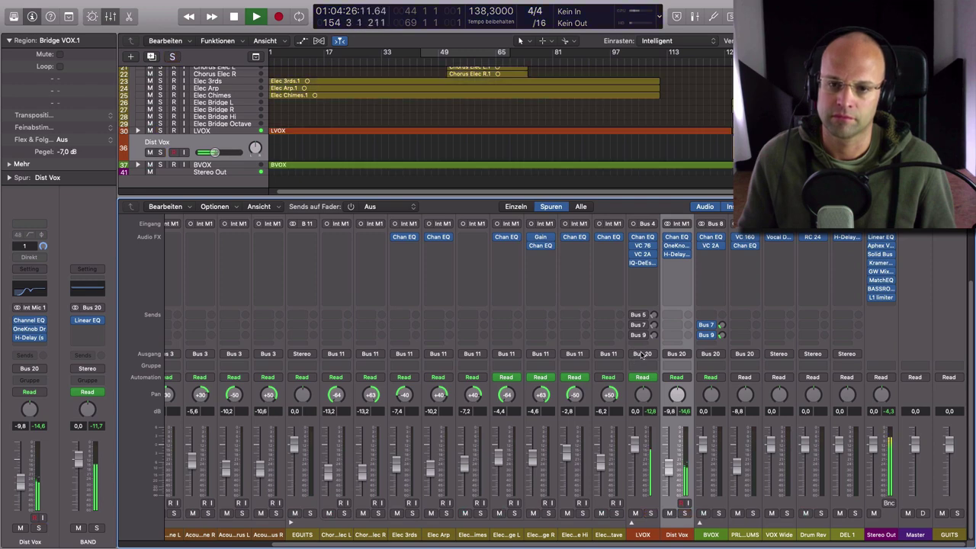
click(632, 315)
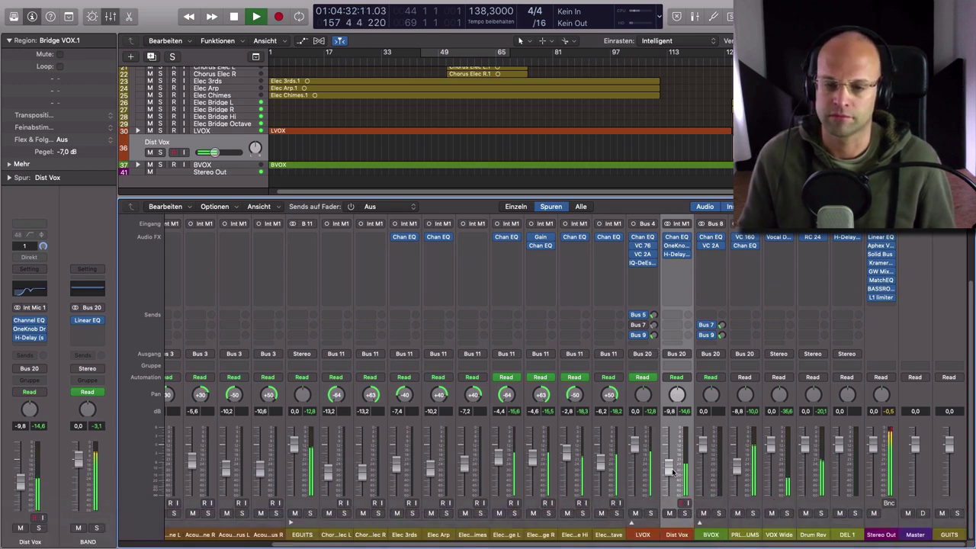
Raise the Dist Vox fader to -7.4 dB in the full mix and compare by muting and unmuting the track.
drag(673, 473, 672, 470)
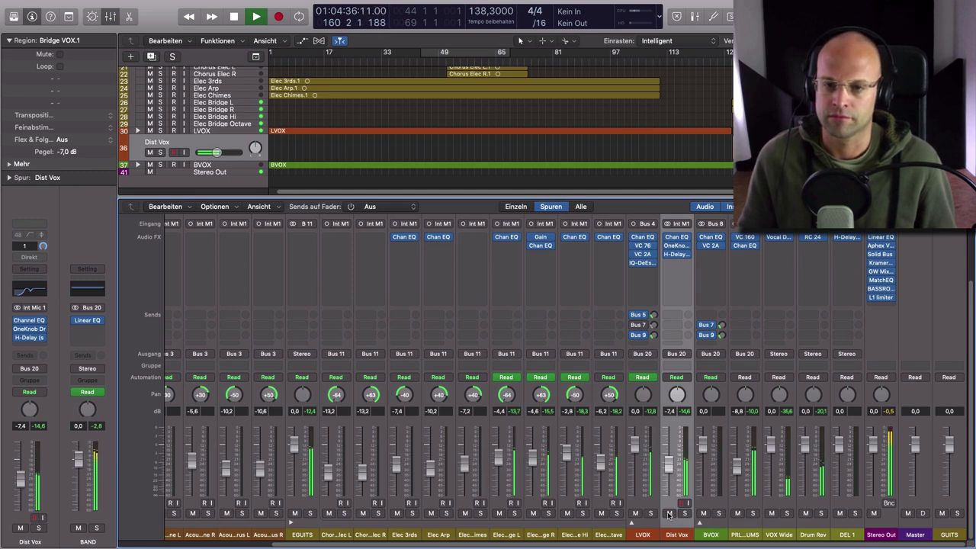
click(668, 513)
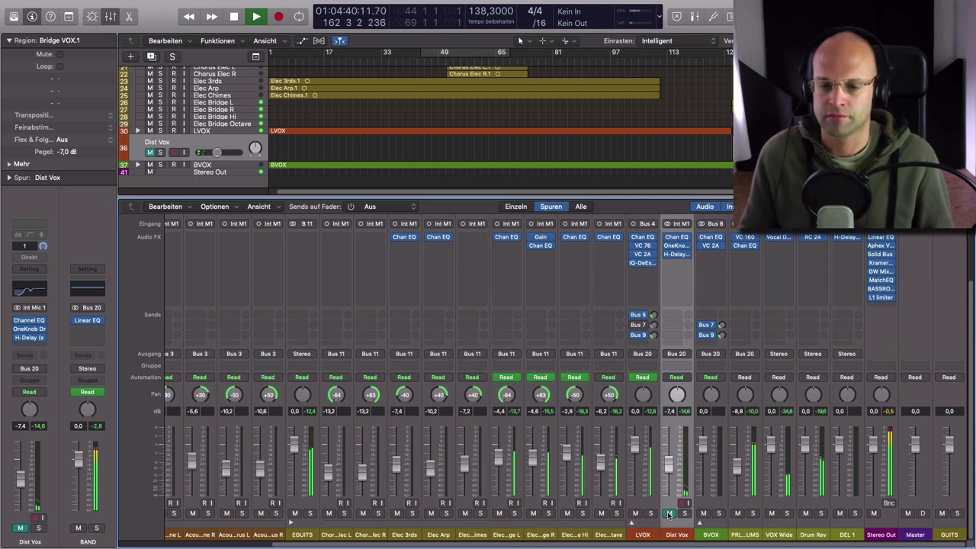
click(669, 514)
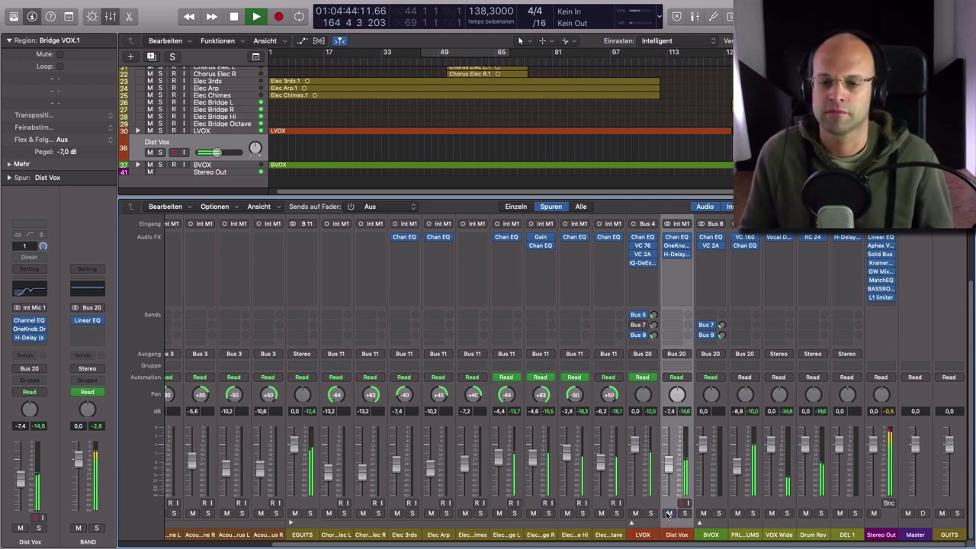
Lower the Dist Vox fader to -10.6 dB and stop playback.
drag(668, 462, 669, 467)
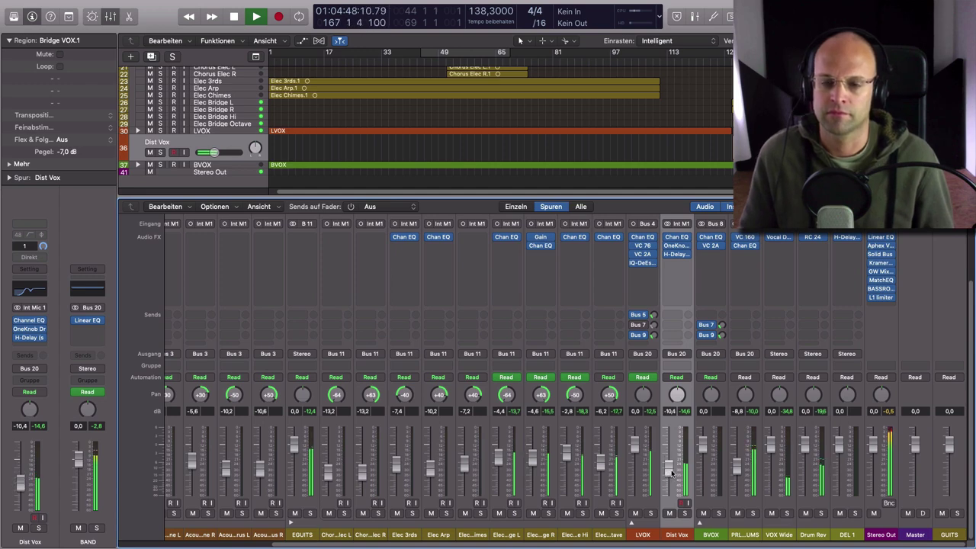
drag(669, 468, 669, 469)
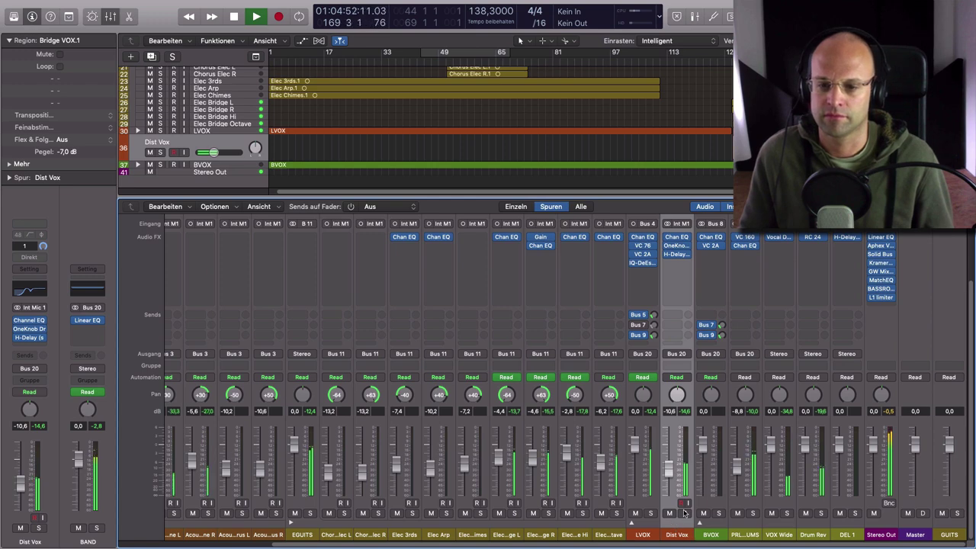
key(space)
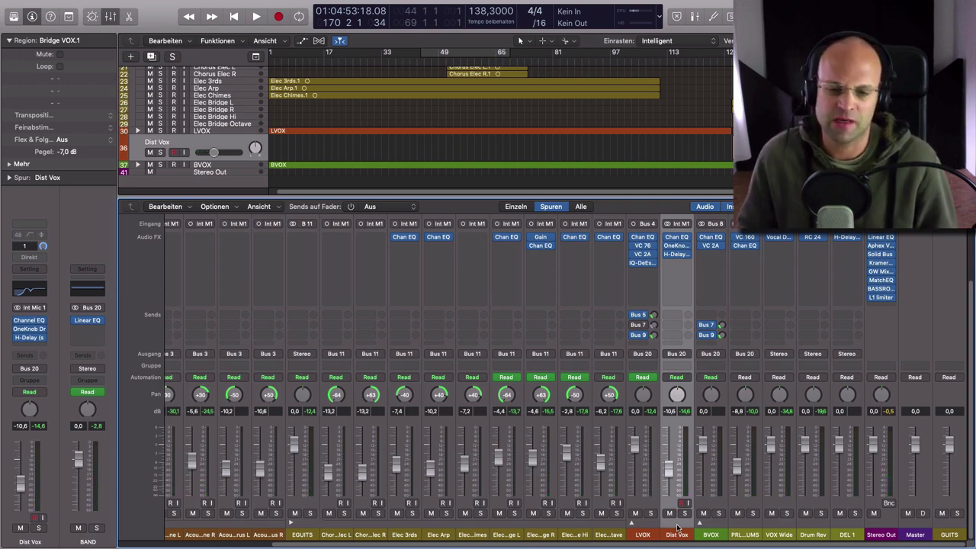
click(642, 534)
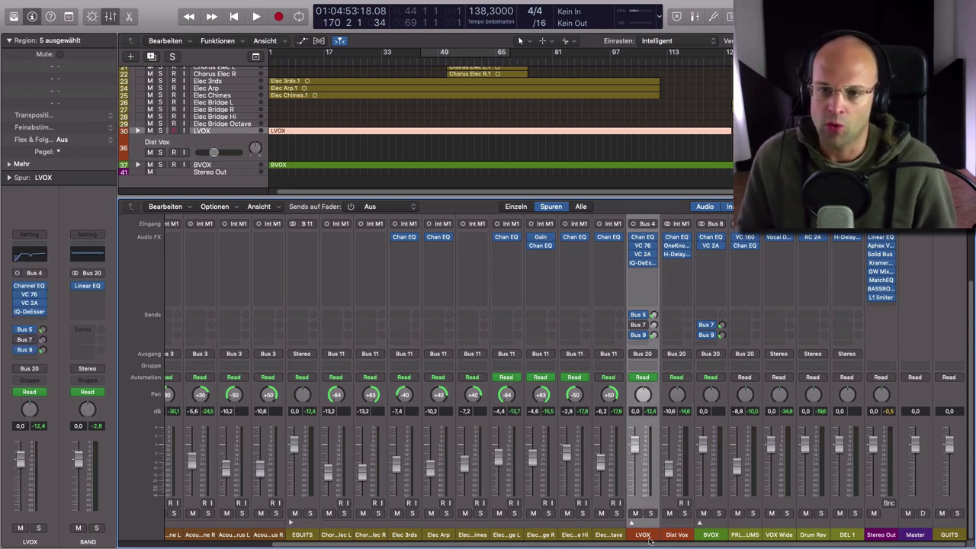
click(676, 535)
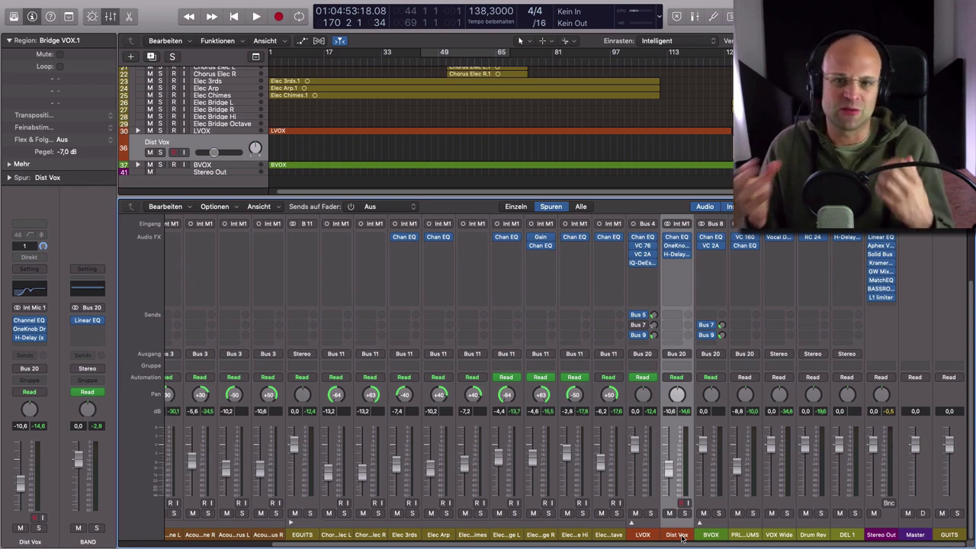
click(642, 535)
click(673, 536)
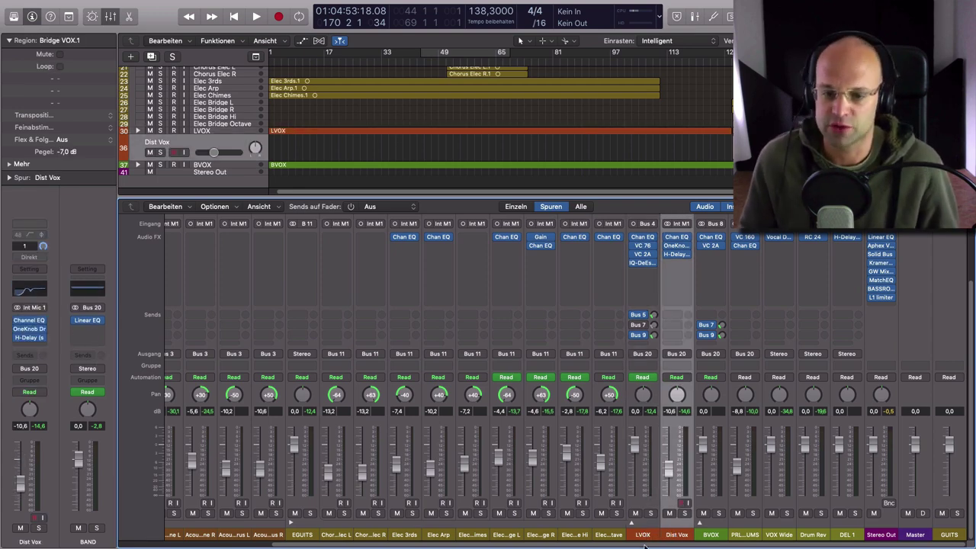
click(643, 535)
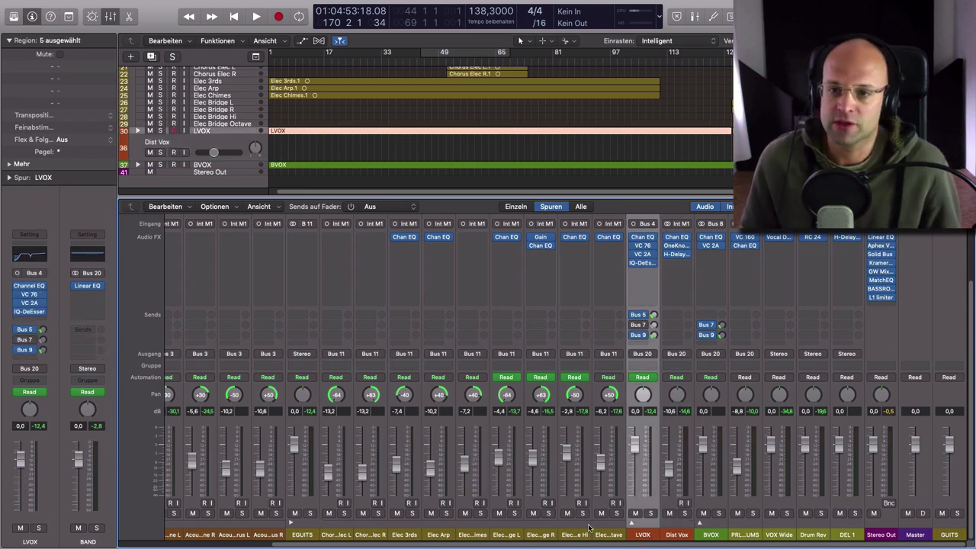
Select the BAND channel and open its Linear Phase EQ, placing the plug-in window clear of the mixer's insert slots.
scroll(656, 523, left, 4)
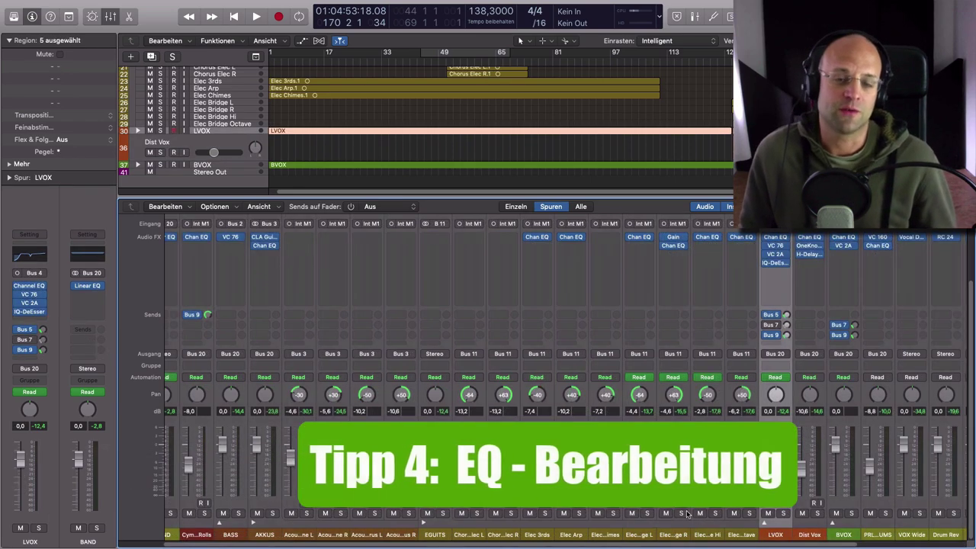
scroll(655, 523, left, 2)
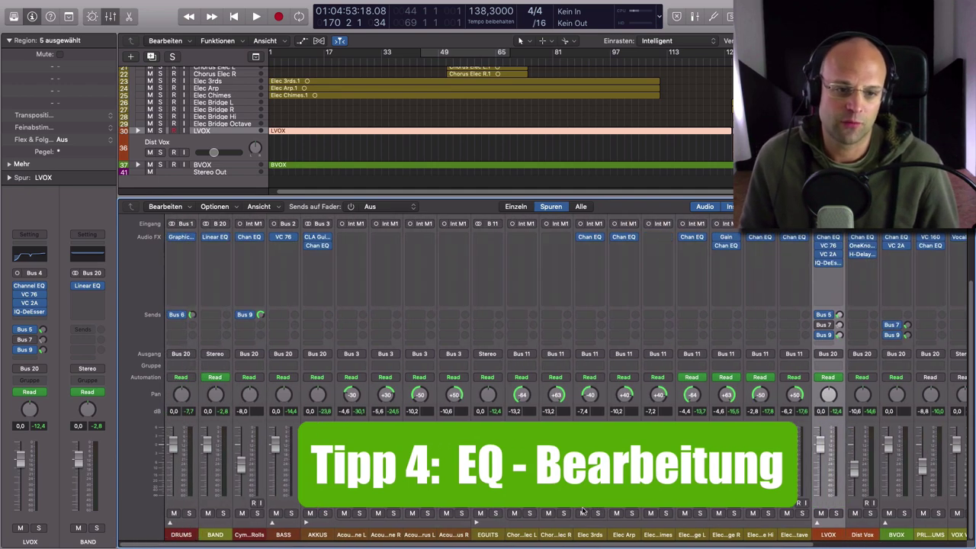
click(213, 535)
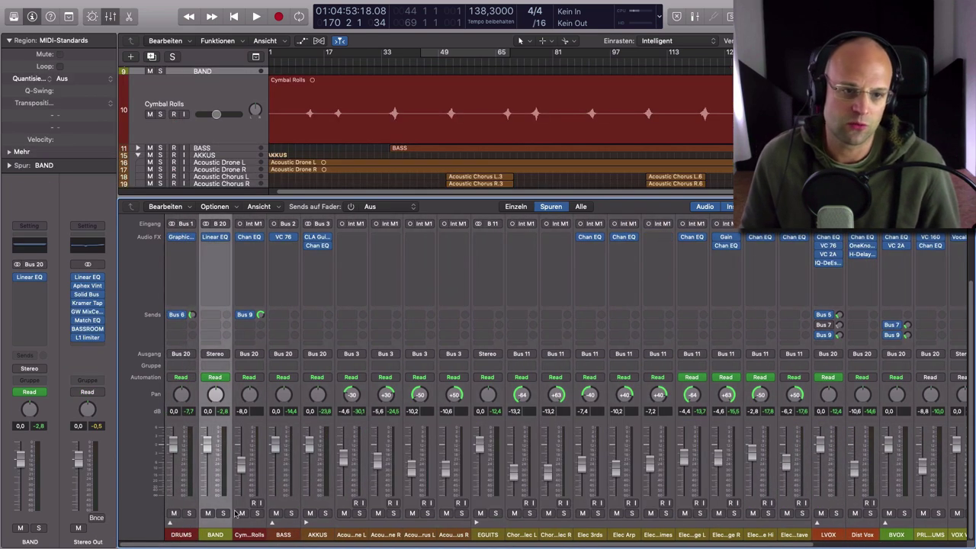
mouse_move(214, 241)
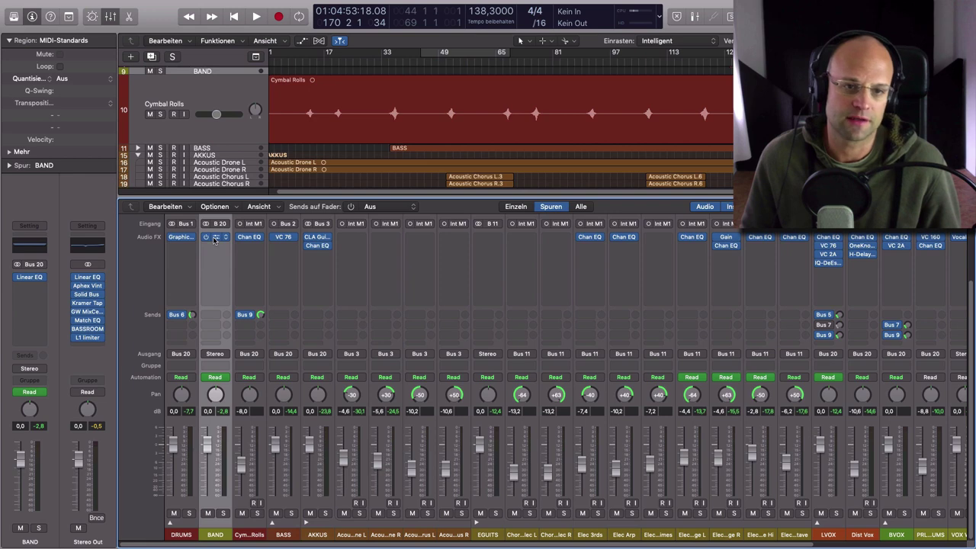
click(215, 238)
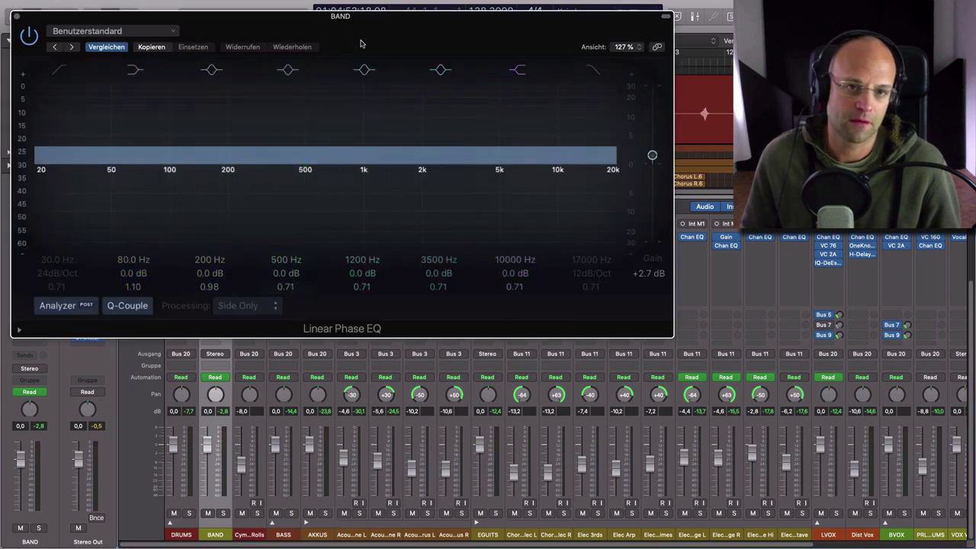
drag(362, 39, 496, 114)
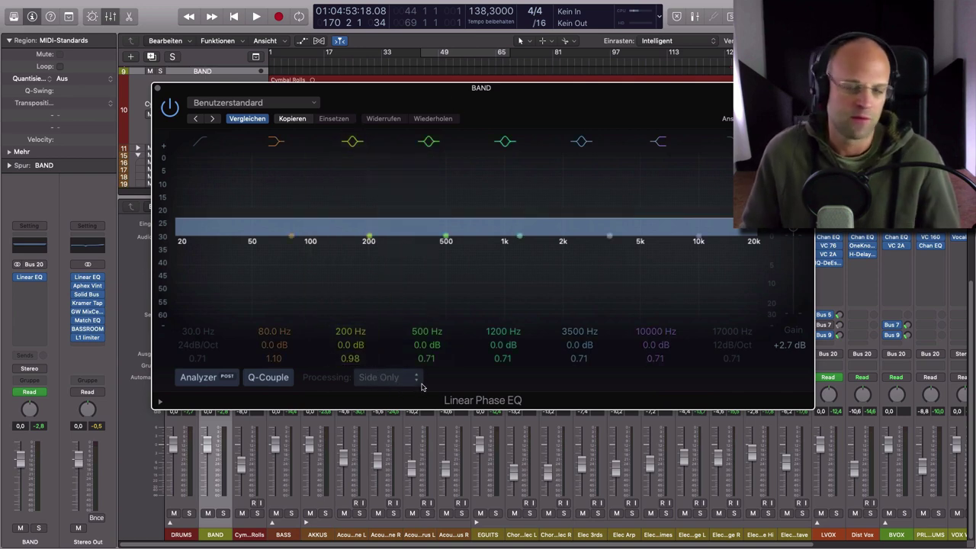
Examine the Linear Phase EQ's processing modes, keep Side Only selected, and close the plug-in.
click(416, 379)
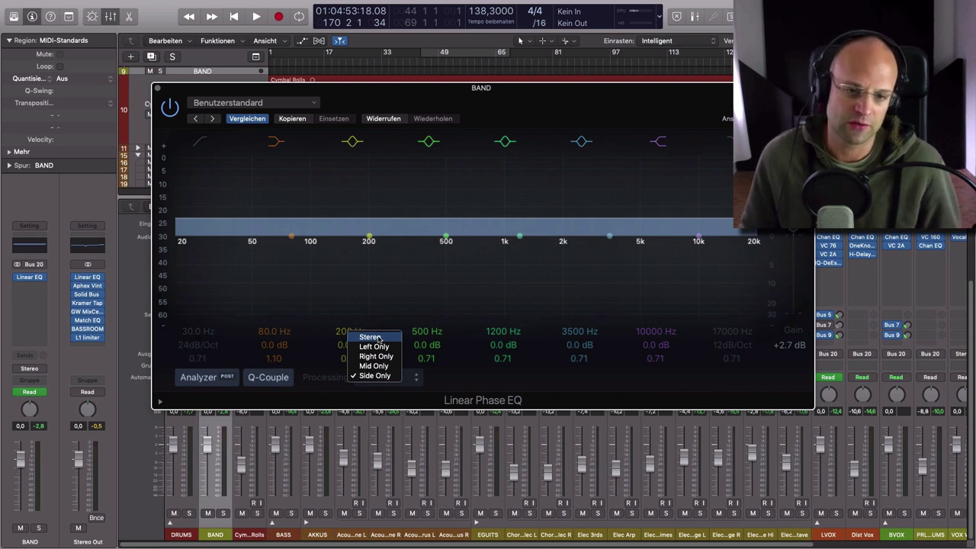
click(374, 376)
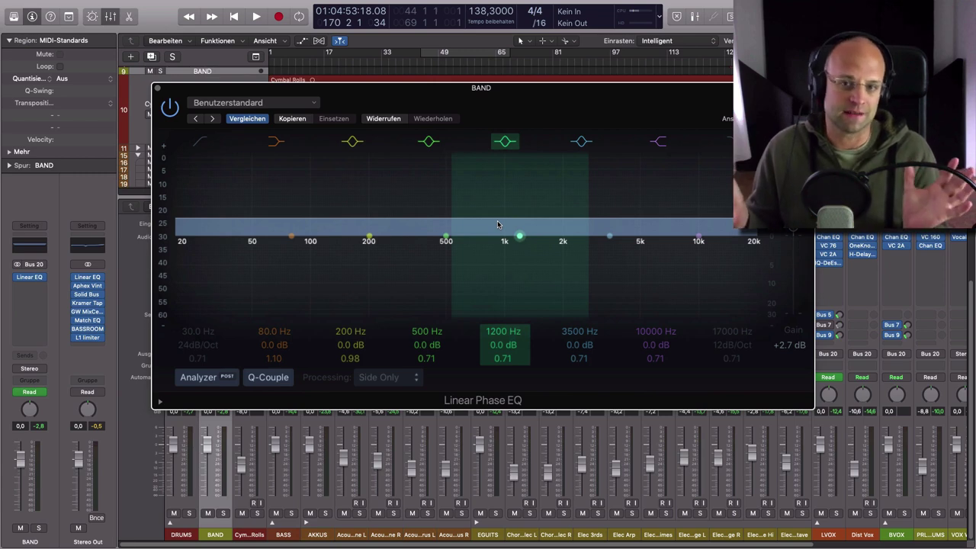
click(165, 108)
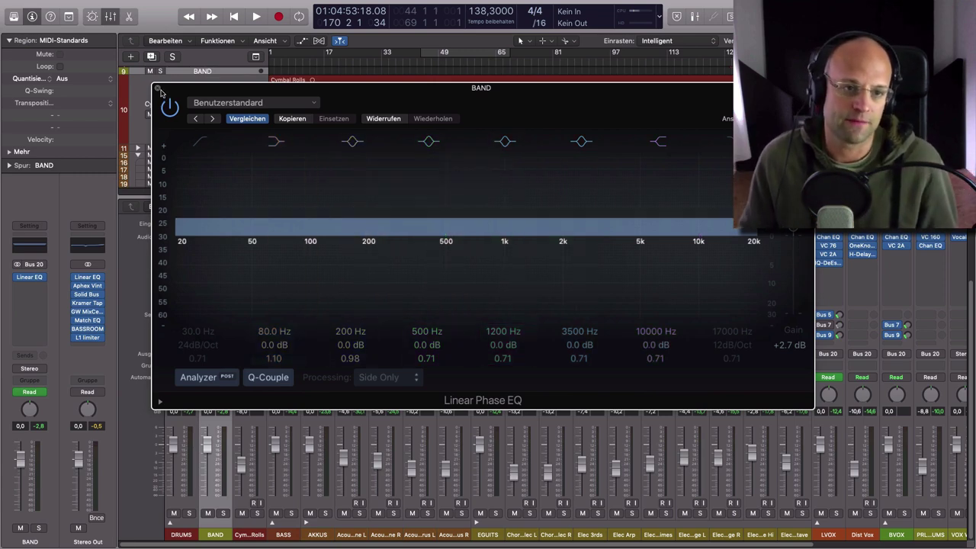
click(158, 90)
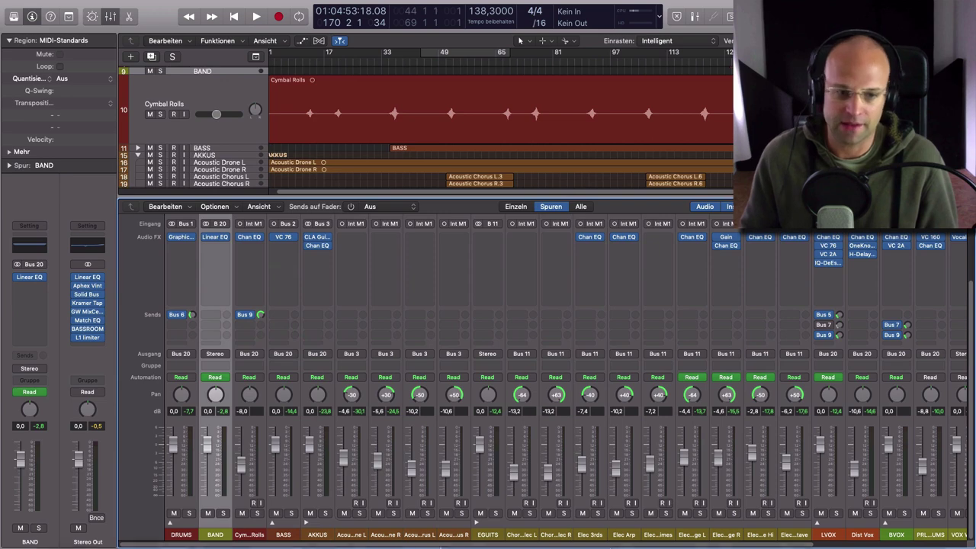
Solo the AKKUS channel, activate the cycle range from bar 44 to 69, and place the playhead at bar 45.
click(325, 513)
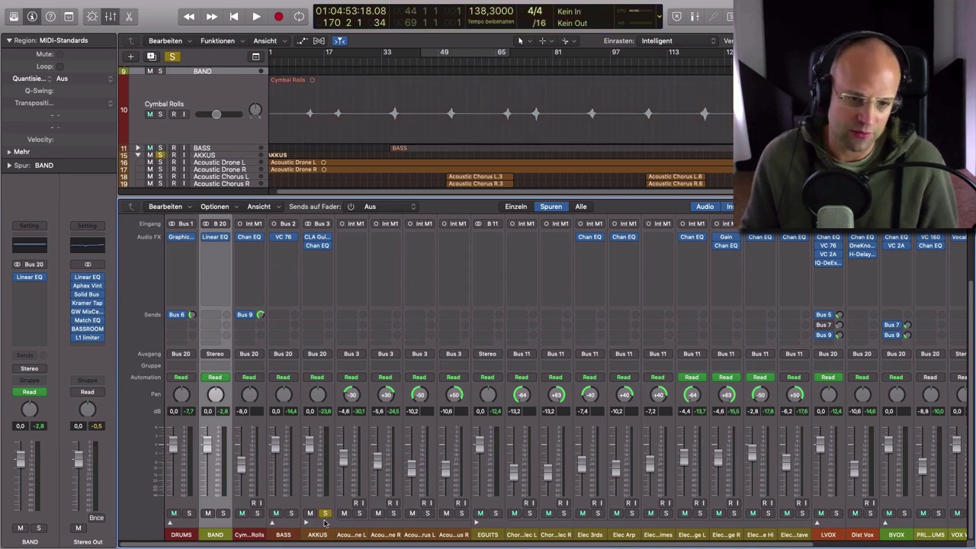
click(443, 55)
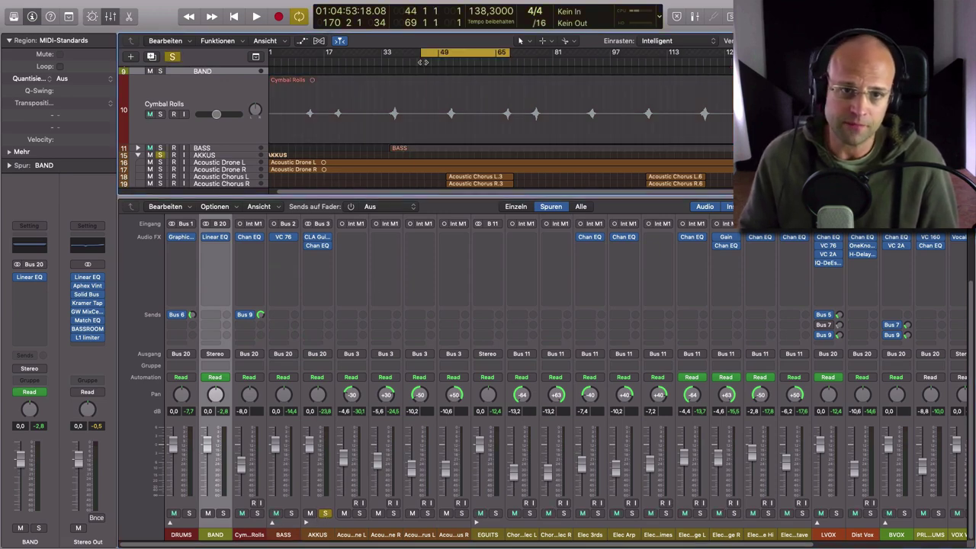
click(423, 61)
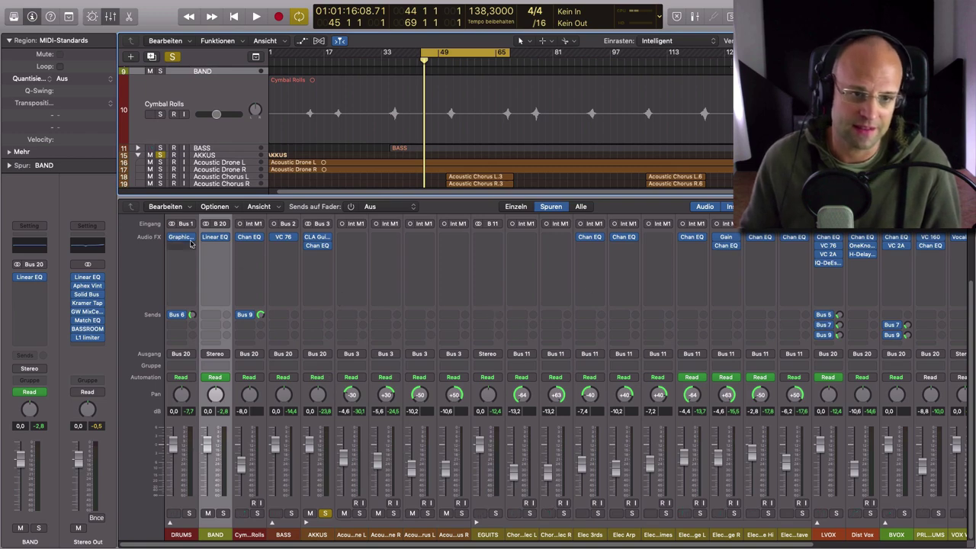
Bypass the existing Linear Phase EQ on BAND and insert a second stereo Linear Phase EQ below it.
click(225, 237)
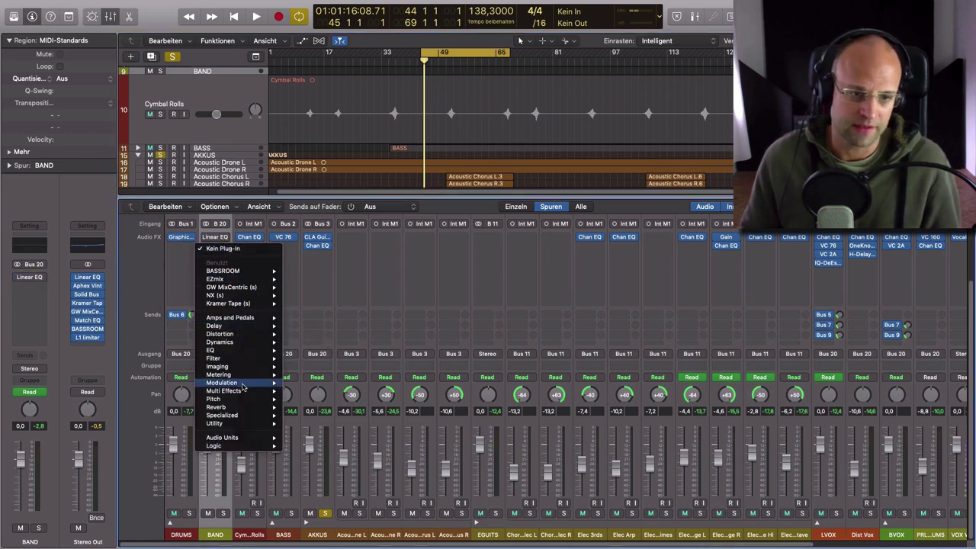
mouse_move(235, 358)
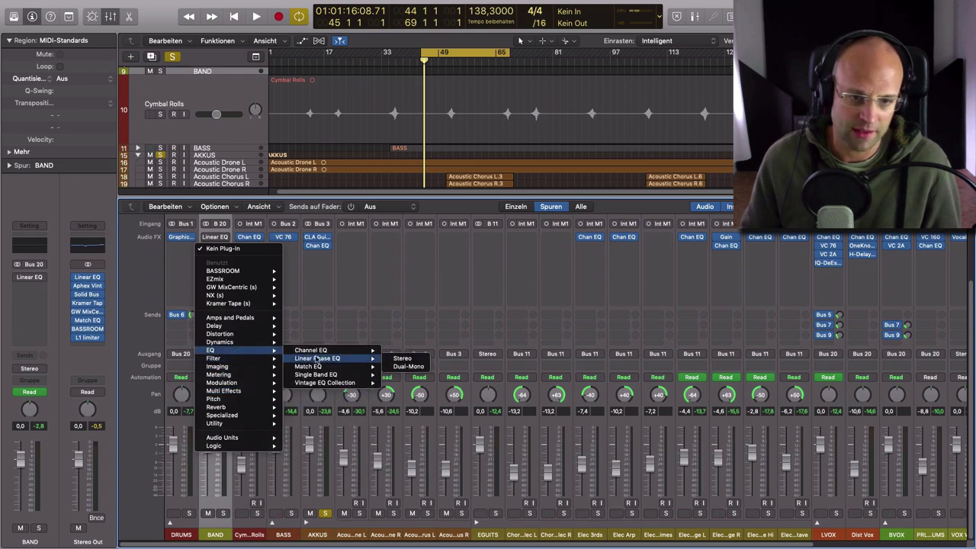
click(409, 364)
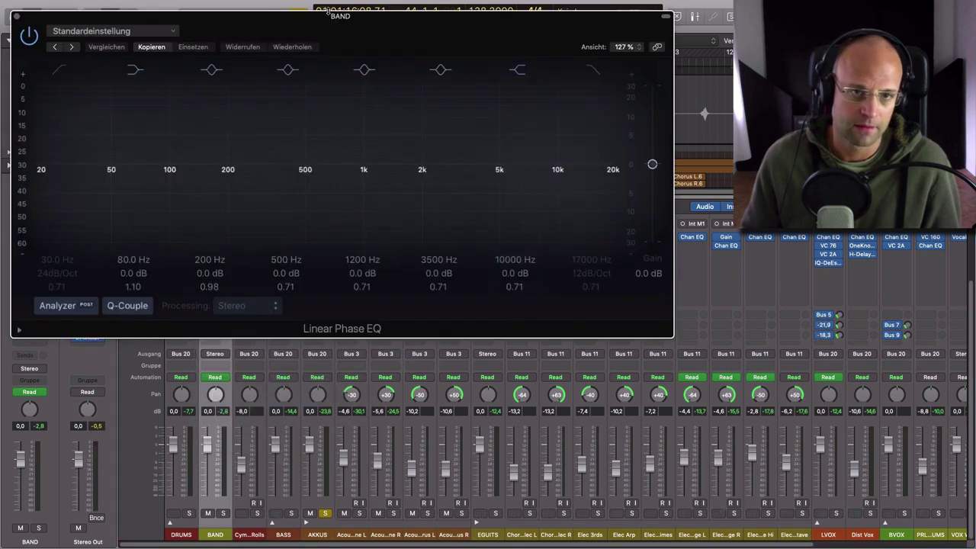
drag(314, 30, 590, 193)
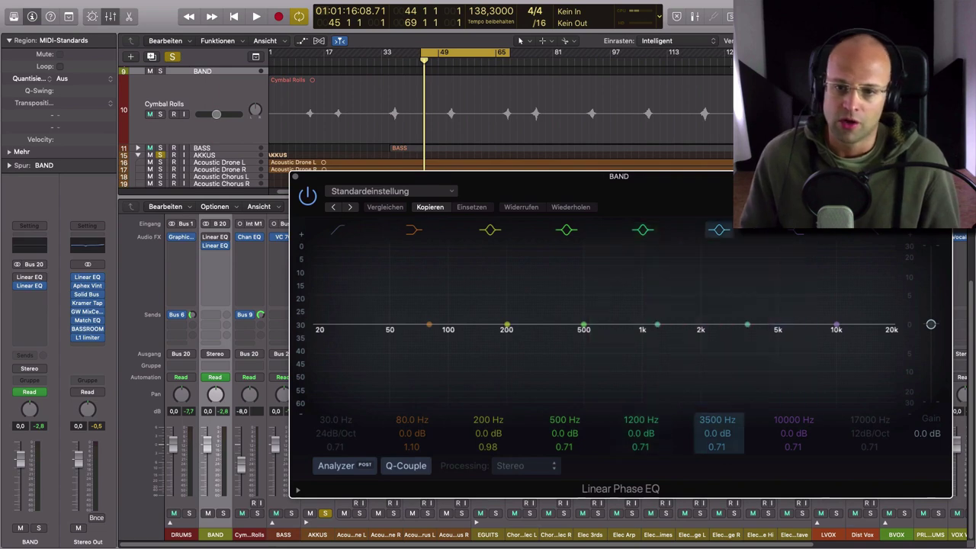
Set the new Linear Phase EQ's processing to Side Only and move its window clear of the track list.
drag(679, 196, 598, 133)
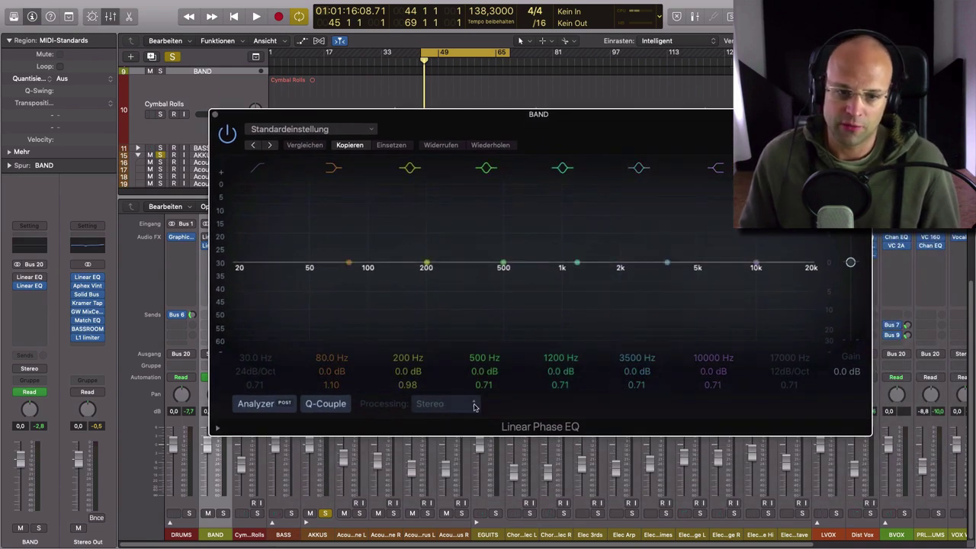
click(473, 404)
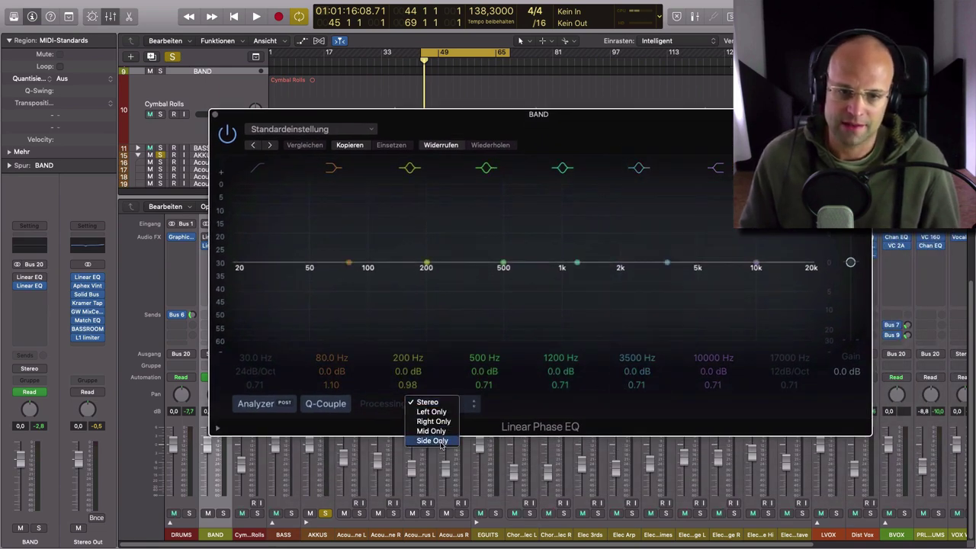
click(431, 441)
drag(592, 130, 671, 191)
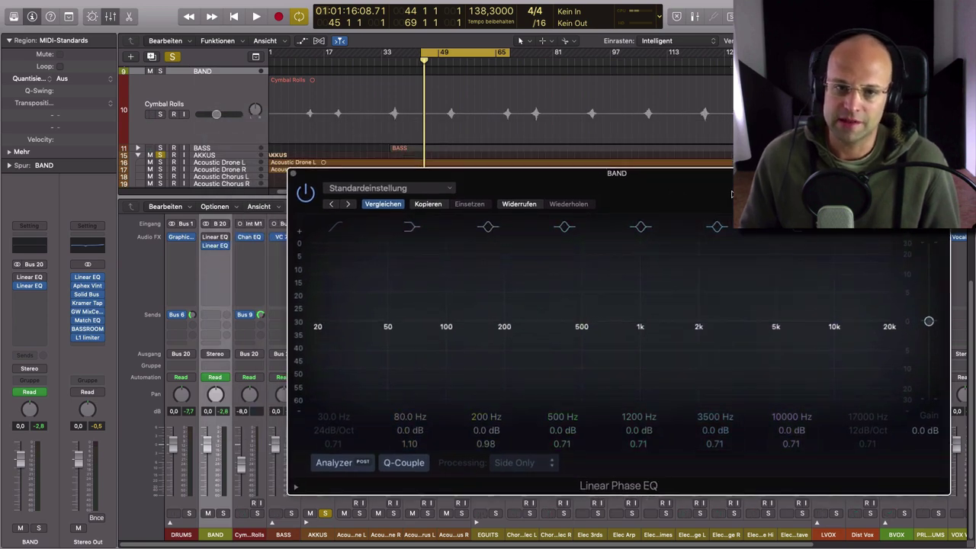
Select the AKKUS channel, play the cycle range, and raise the overall gain of BAND's second Linear Phase EQ to +7.3 dB.
drag(889, 174, 899, 179)
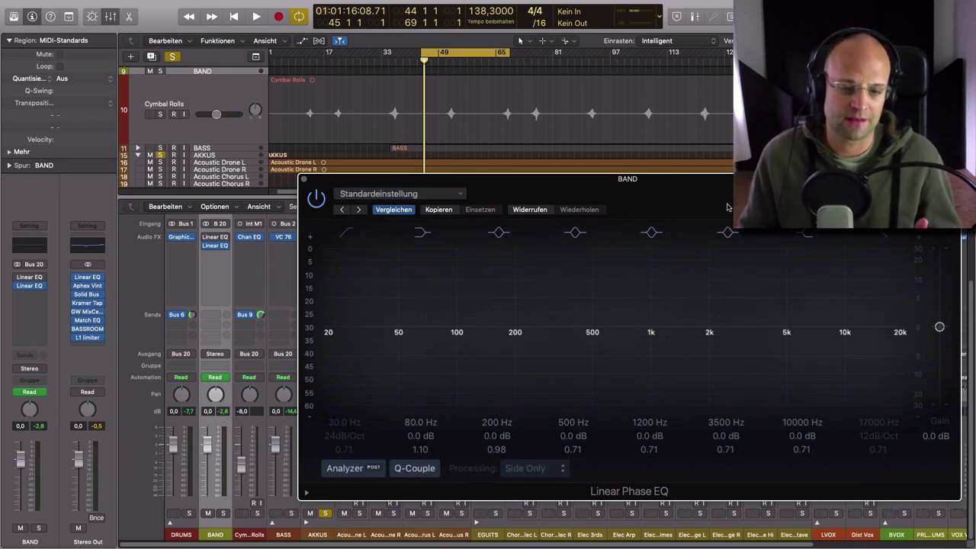
click(319, 535)
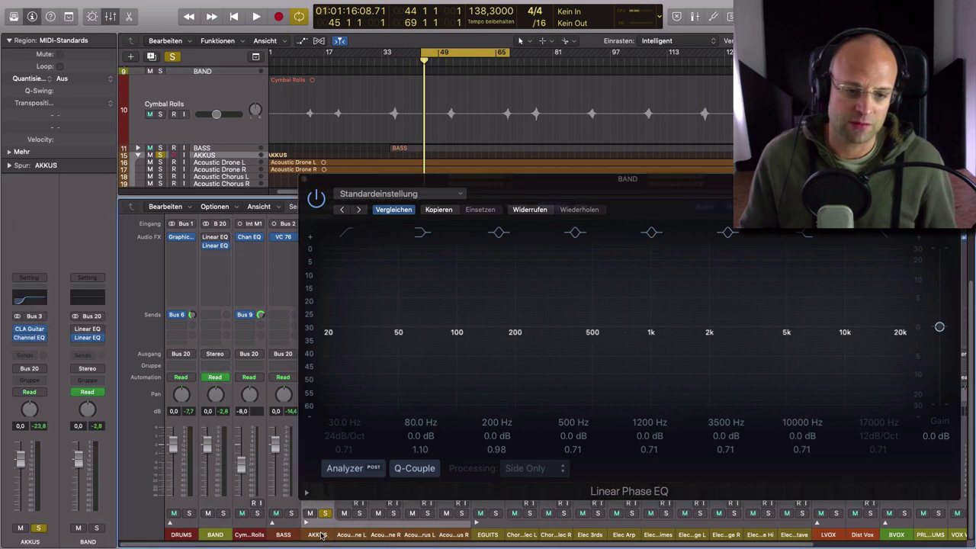
key(space)
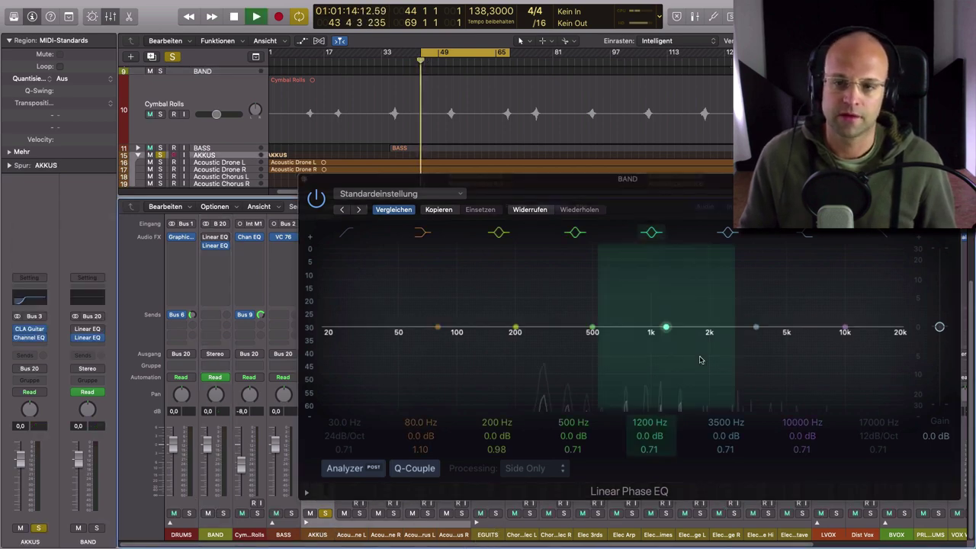
drag(579, 182, 454, 109)
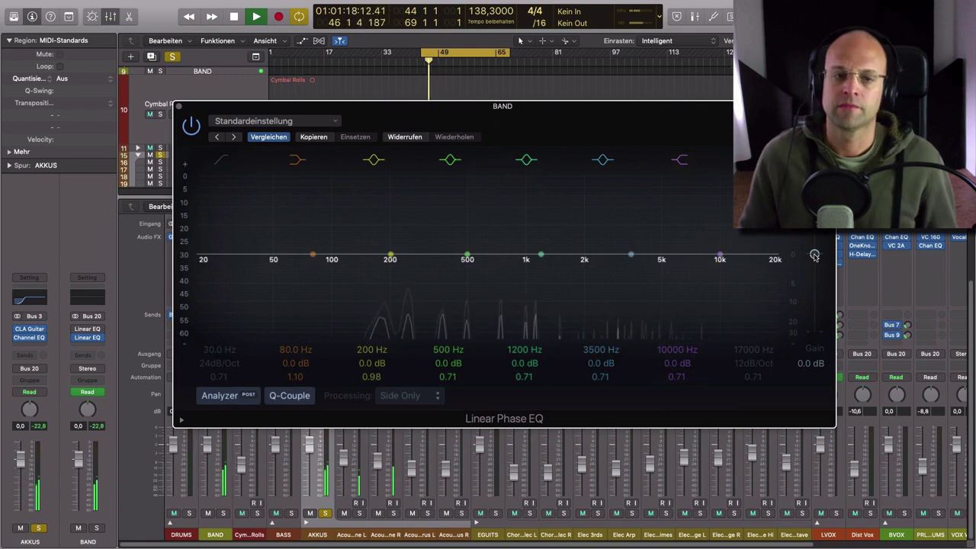
drag(814, 256, 826, 234)
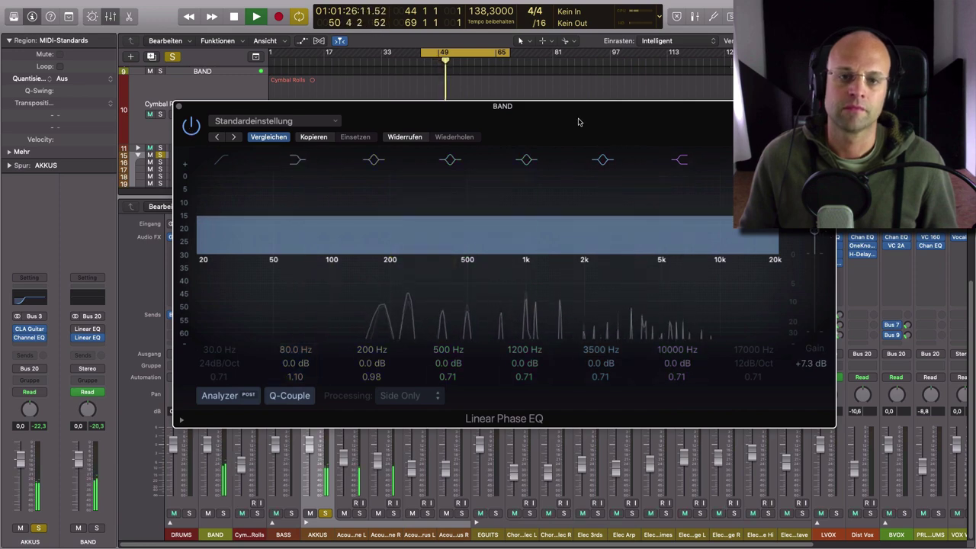
Compare the soloed AKKUS guitars with the second Linear Phase EQ bypassed and active, and stop playback.
drag(580, 122, 582, 259)
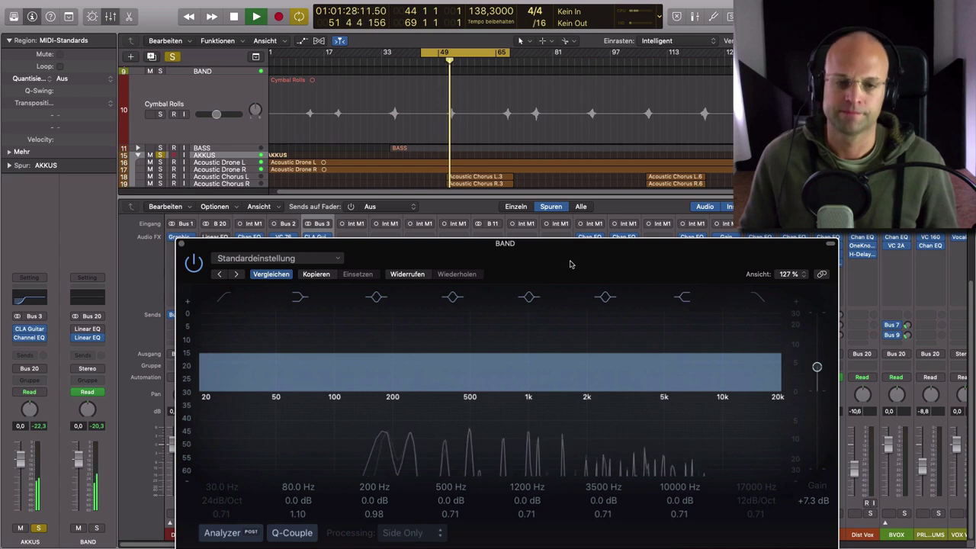
drag(568, 265, 582, 162)
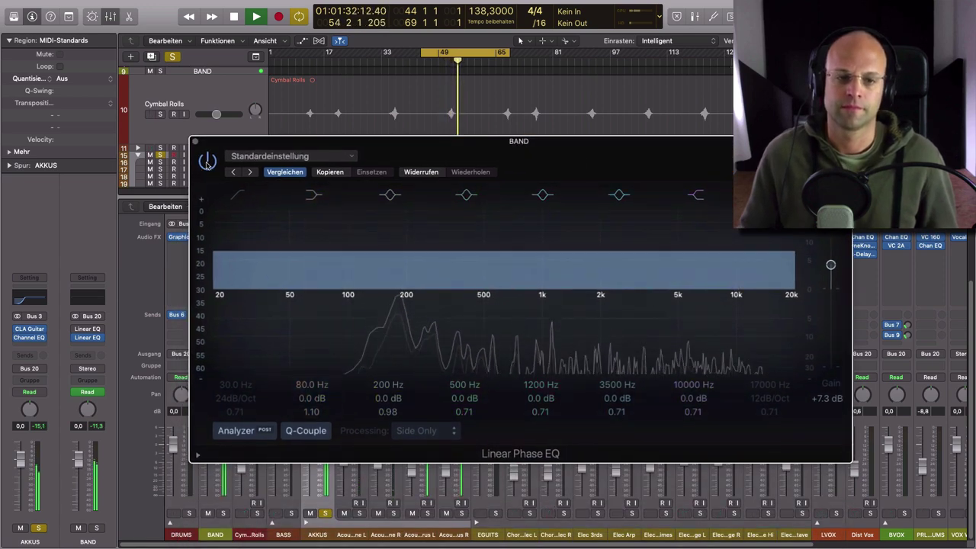
click(206, 161)
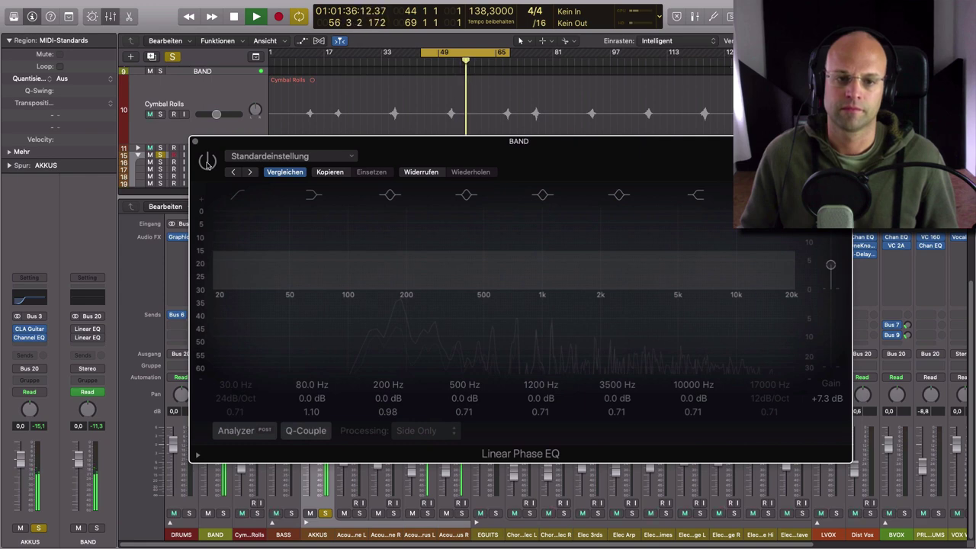
click(207, 162)
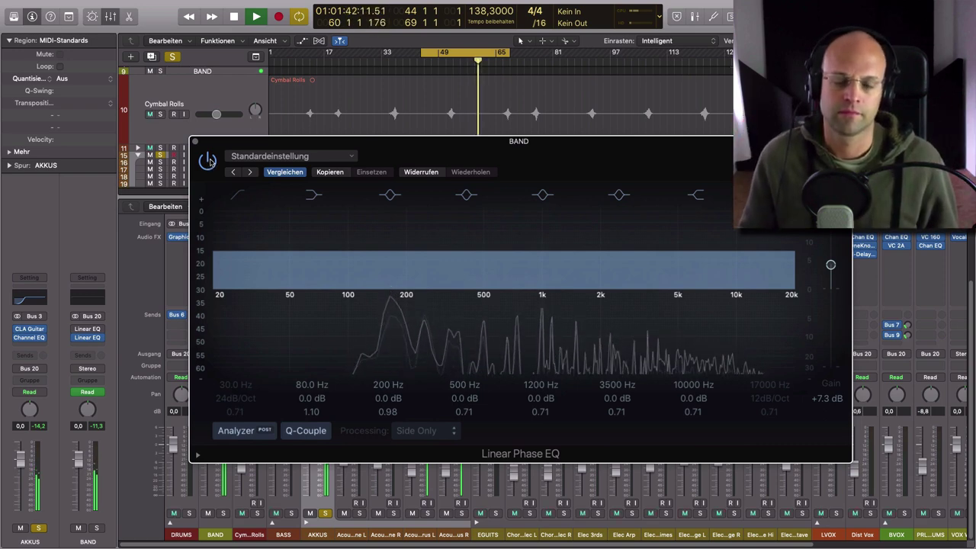
click(208, 161)
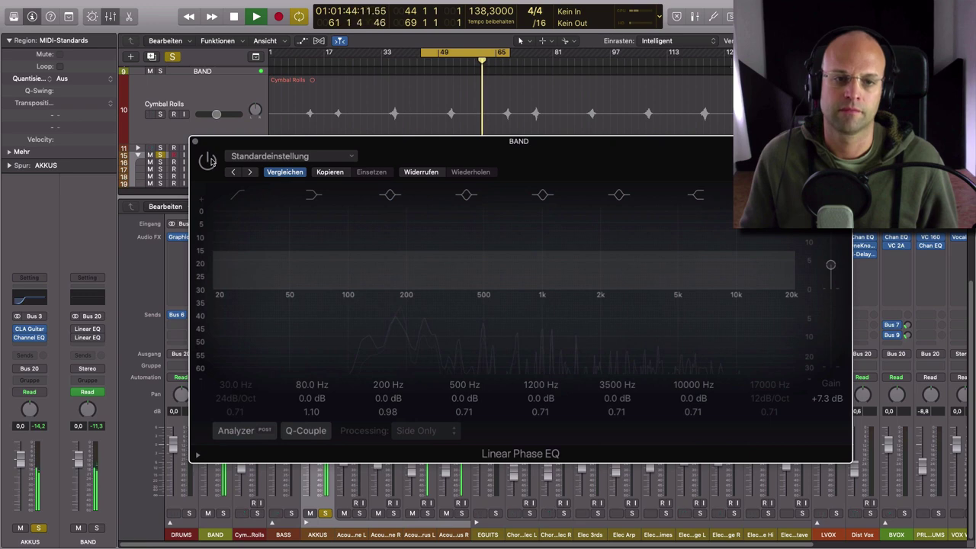
key(space)
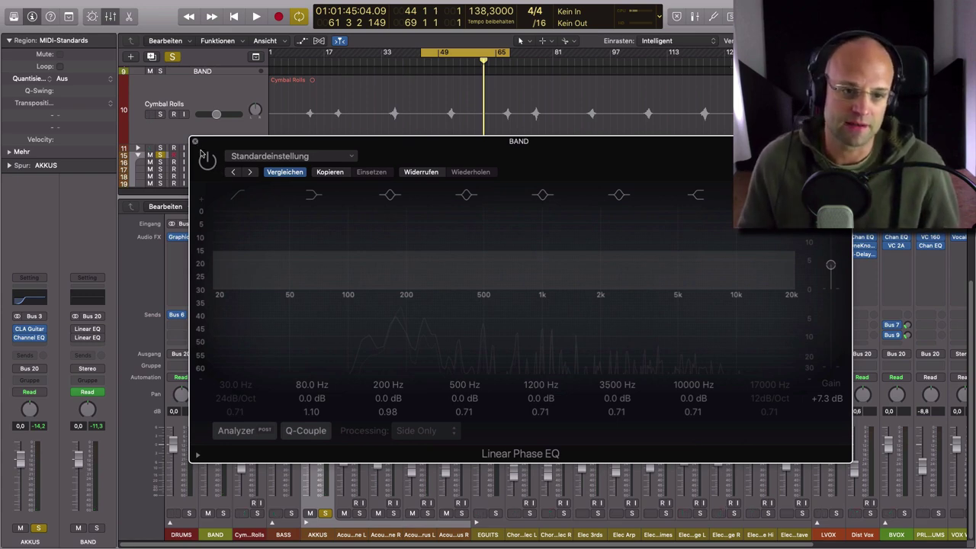
Close the EQ window, remove the second Linear Phase EQ from BAND, and leave the original one active.
click(195, 142)
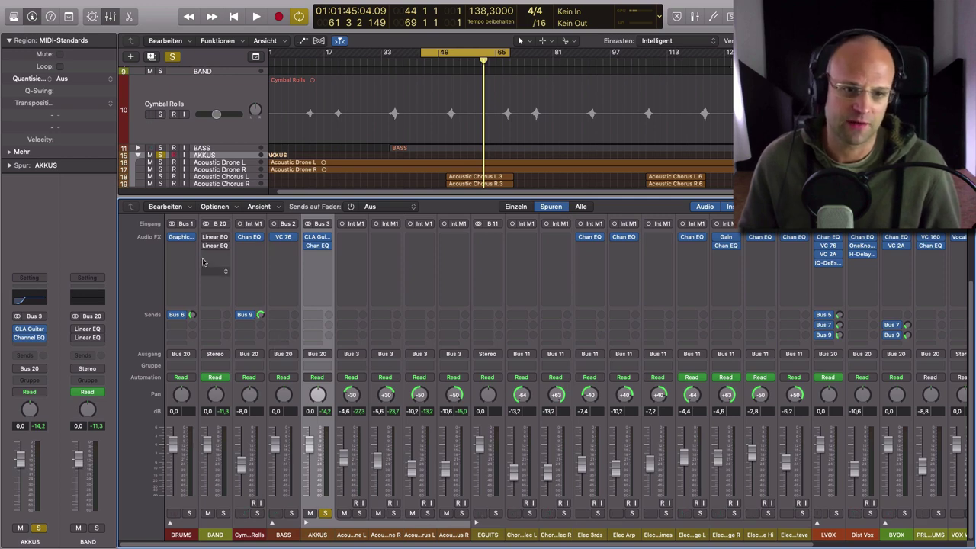
click(227, 247)
click(233, 270)
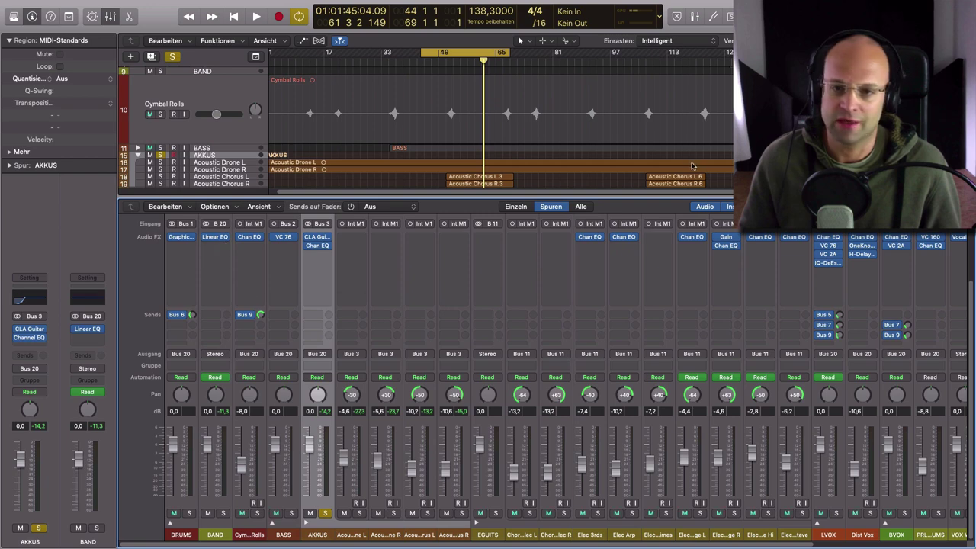
Turn off the cycle range and the AKKUS solo, and place the playhead at bar 130.
drag(664, 197, 664, 341)
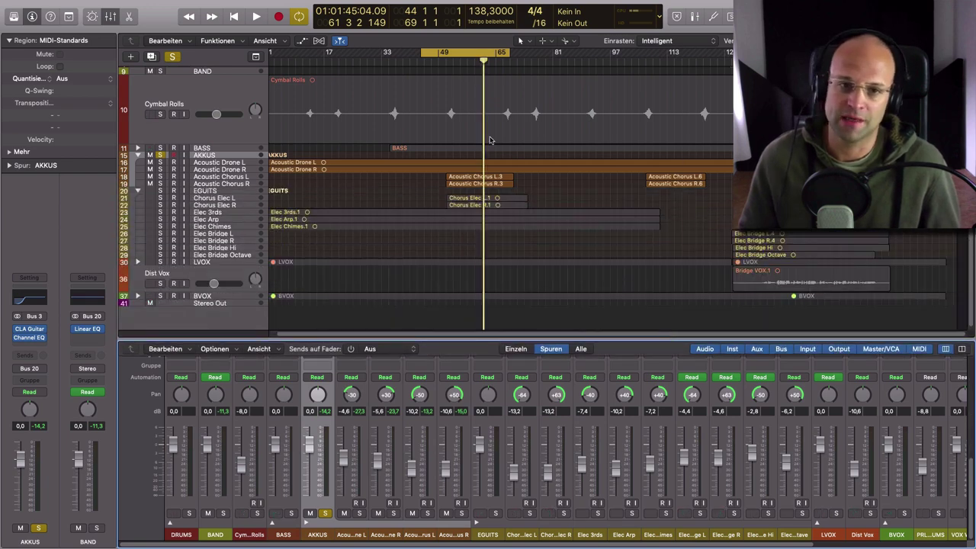
click(475, 57)
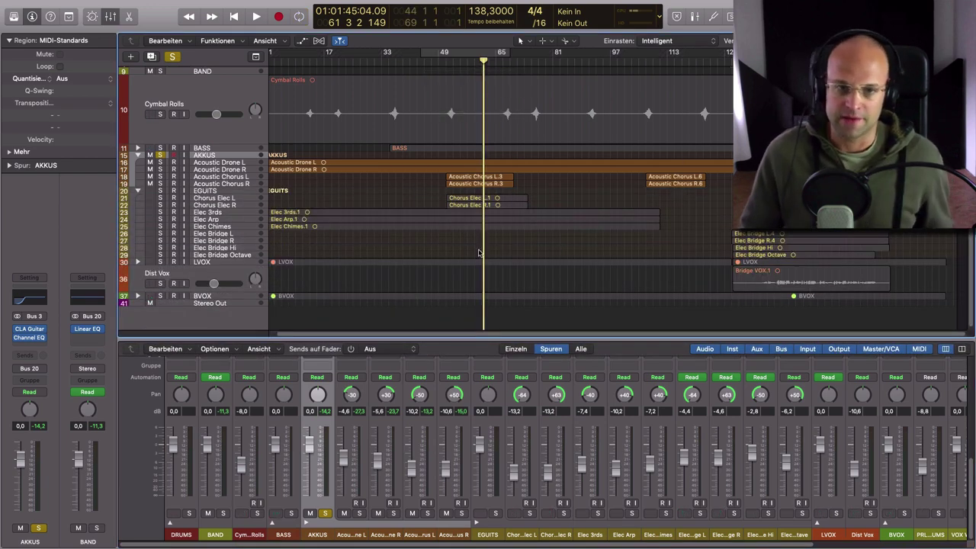
click(160, 156)
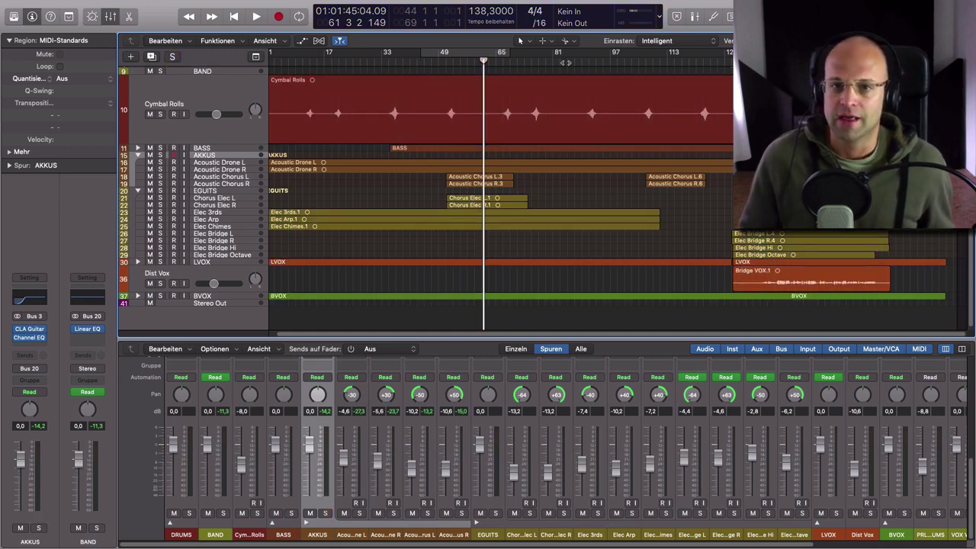
key(z)
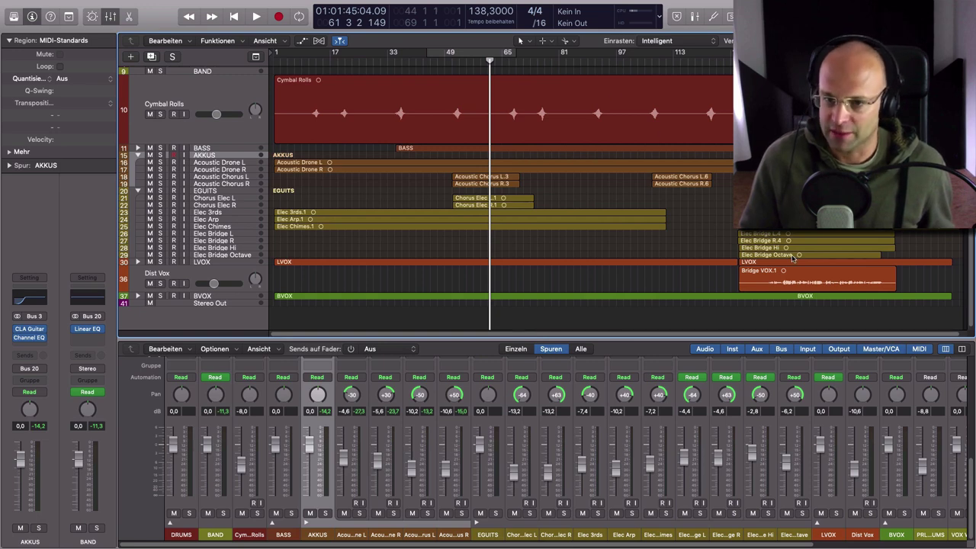
key(z)
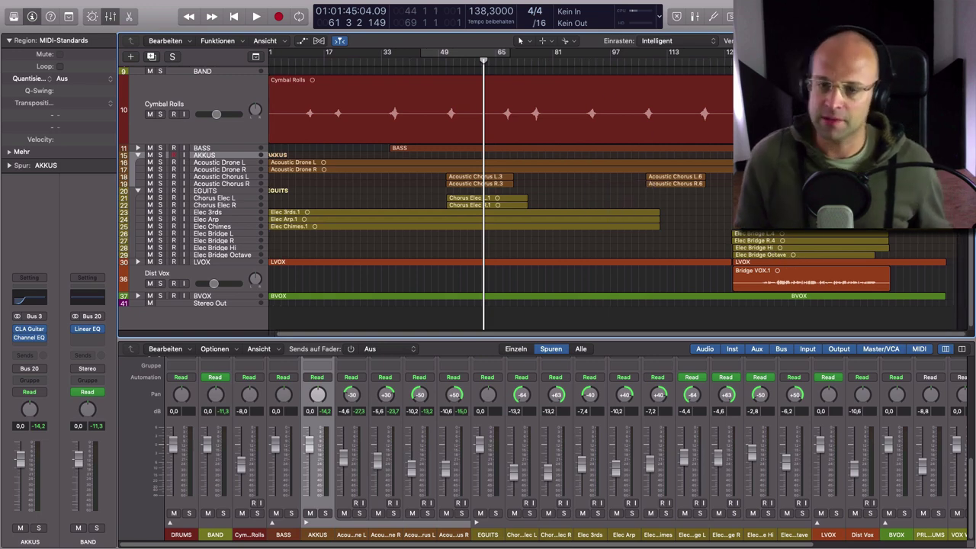
click(728, 59)
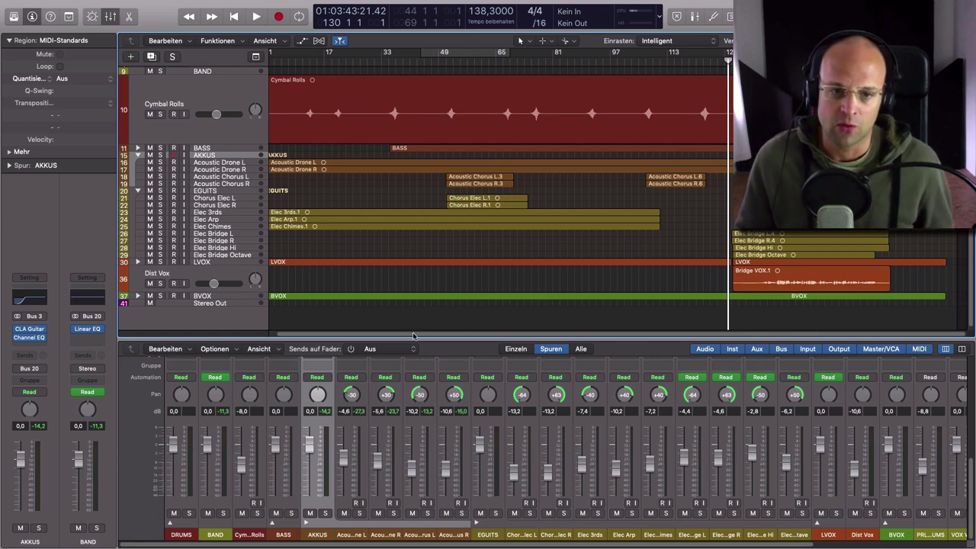
Select the BAND channel, enlarge the mixer to reveal its inserts, and open its Linear Phase EQ.
drag(413, 337, 413, 299)
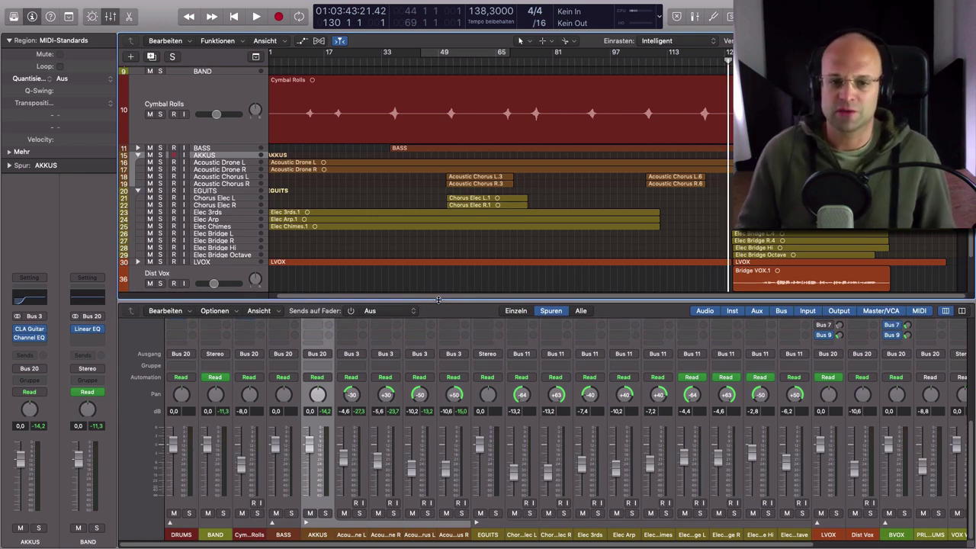
drag(439, 299, 438, 280)
scroll(271, 464, up, 5)
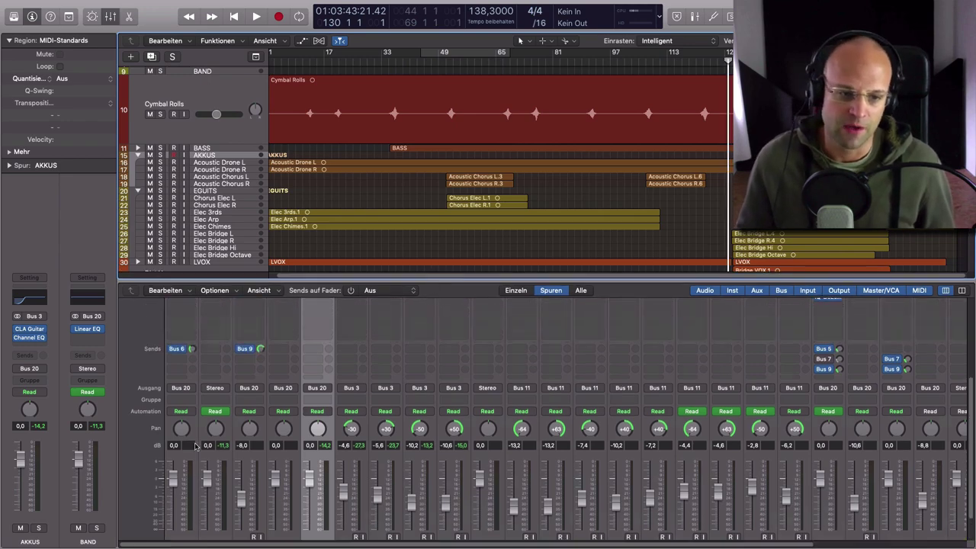
scroll(255, 464, down, 5)
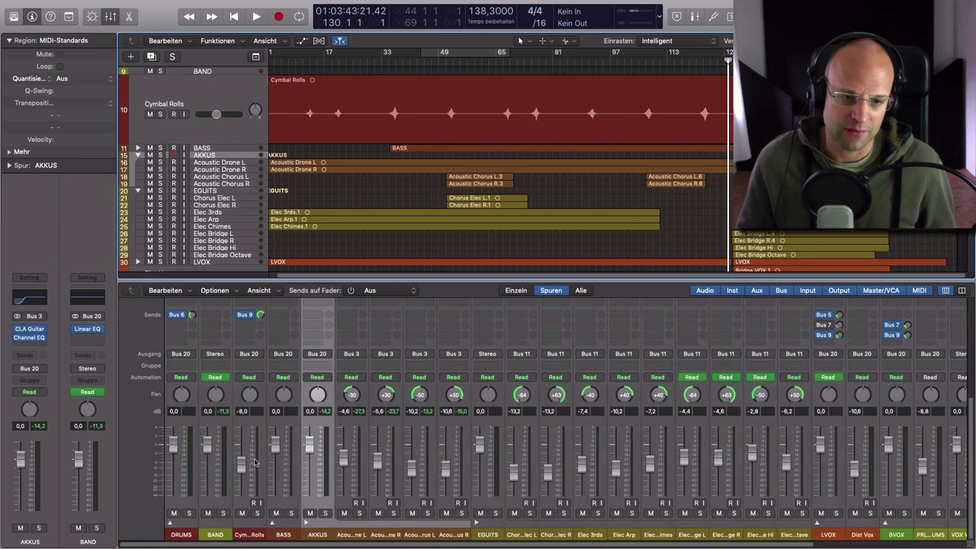
click(217, 505)
drag(248, 280, 249, 226)
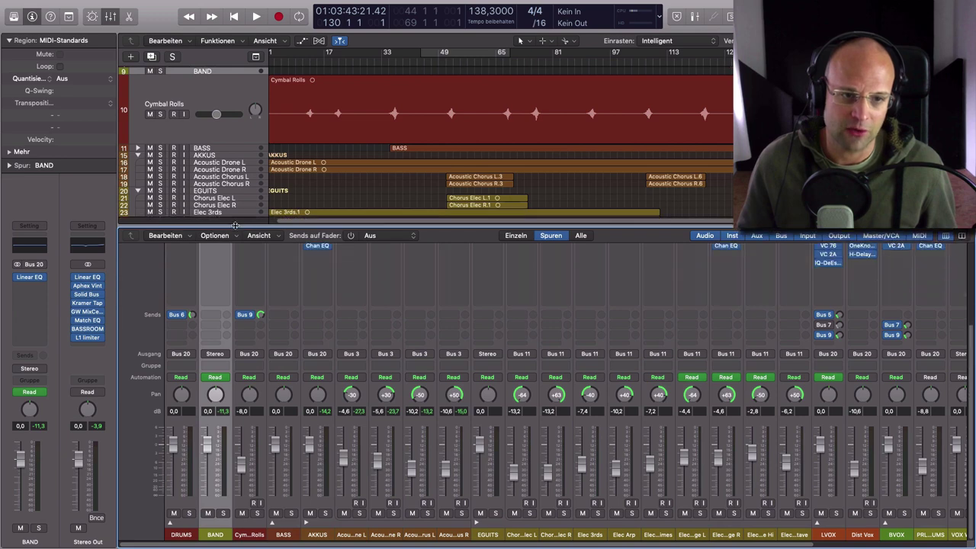
scroll(222, 321, up, 3)
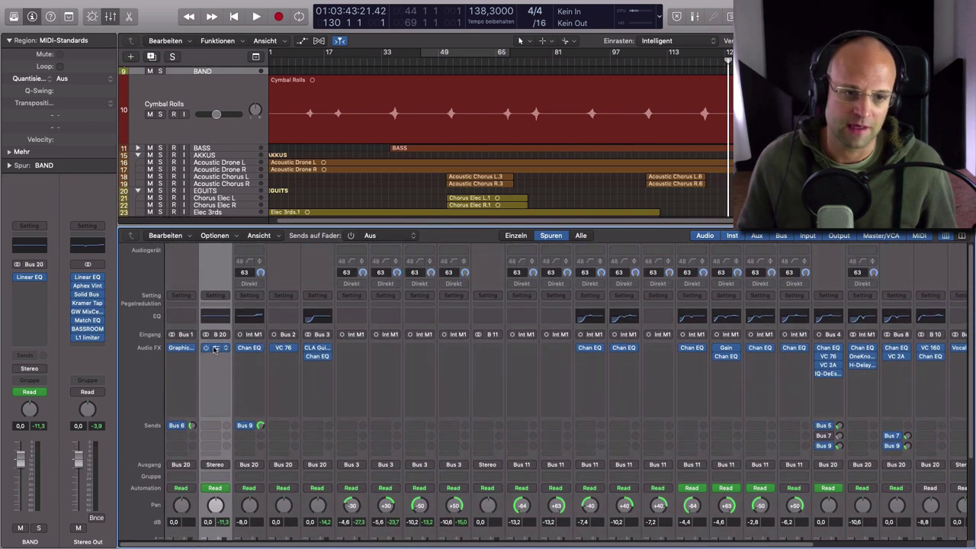
click(216, 348)
Play the song from bar 130 to about bar 142, watching the gain of BAND's Linear Phase EQ, and close the plug-in.
drag(556, 109, 575, 141)
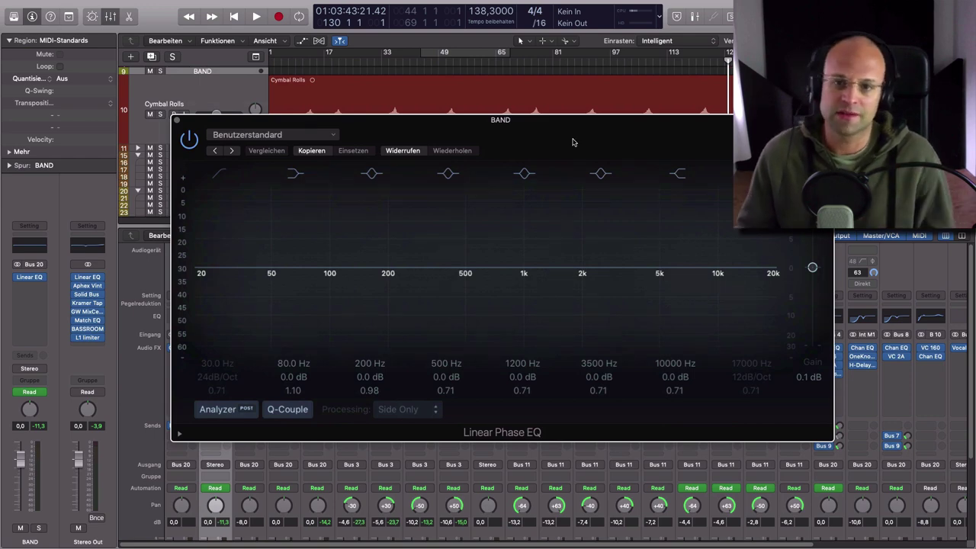
drag(583, 148, 764, 193)
drag(828, 187, 592, 164)
scroll(500, 145, down, 5)
scroll(499, 111, up, 5)
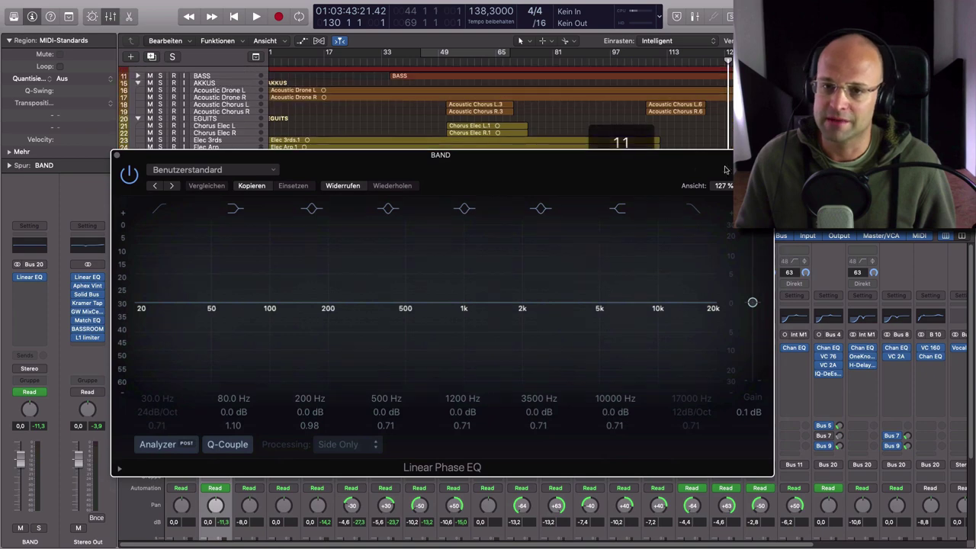
drag(706, 166, 768, 203)
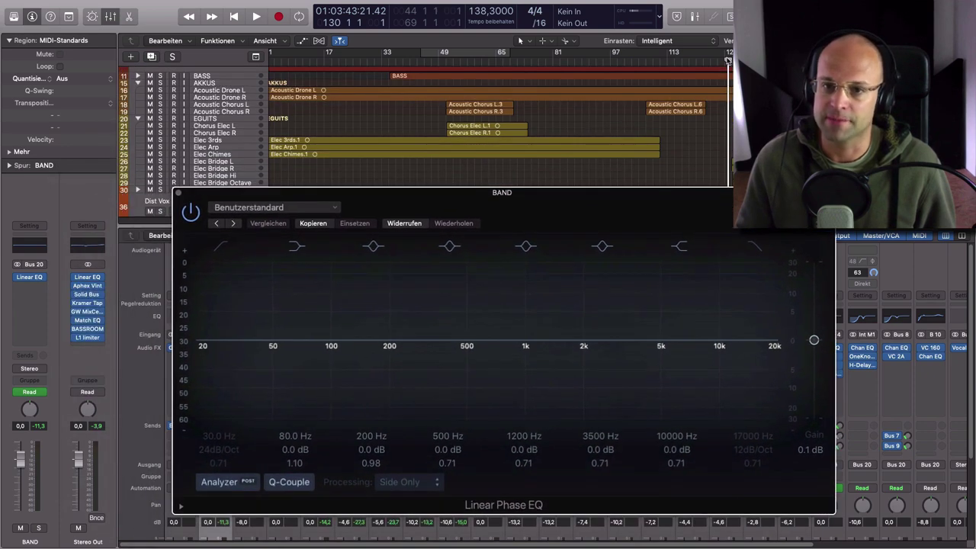
click(728, 65)
key(space)
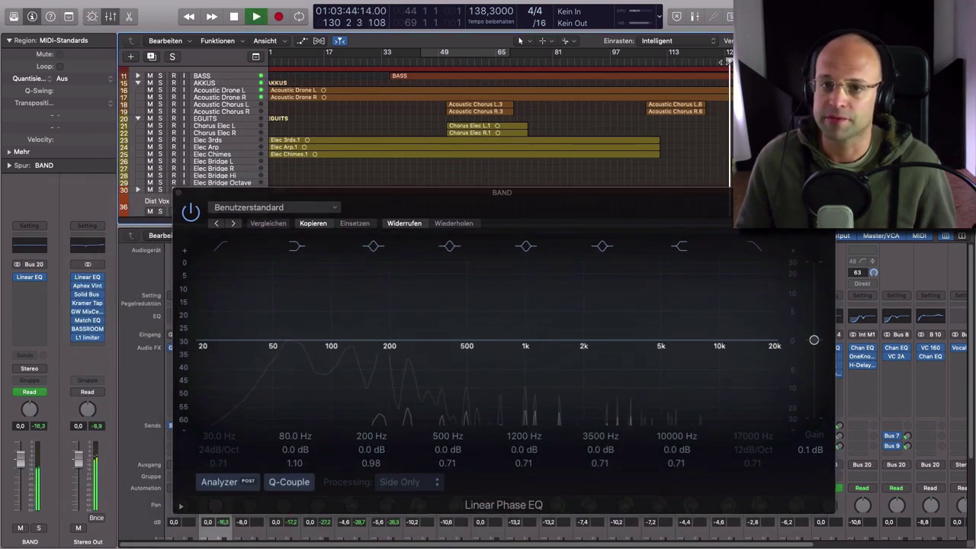
drag(629, 200, 682, 147)
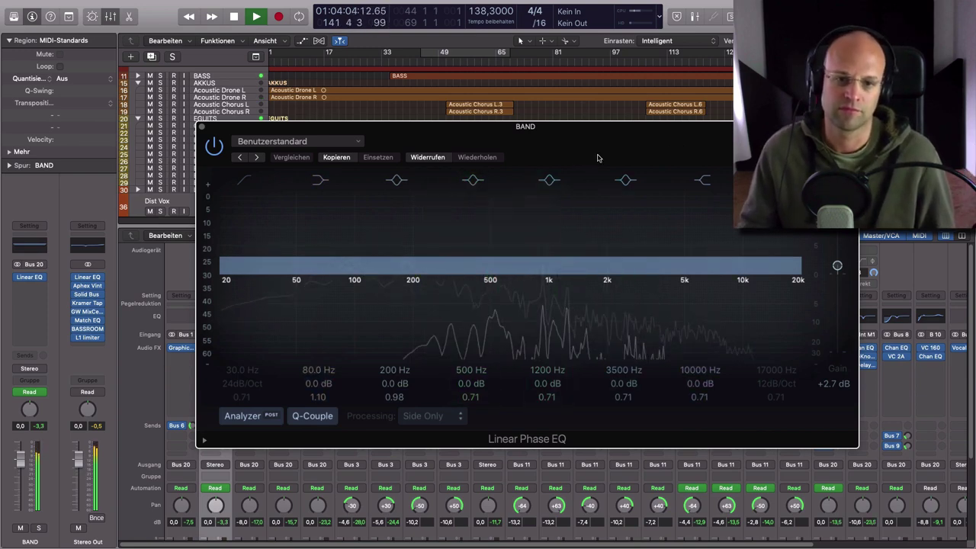
key(space)
drag(610, 152, 531, 158)
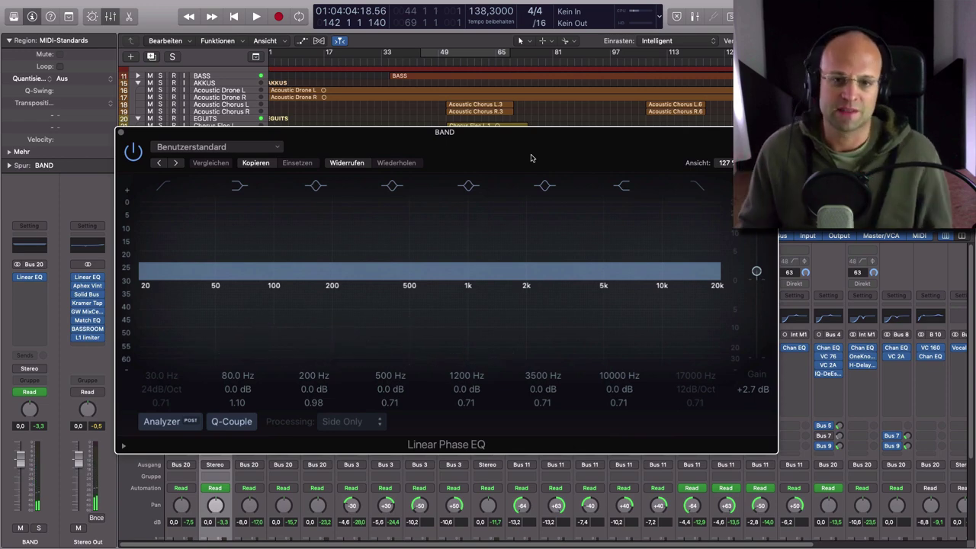
click(121, 135)
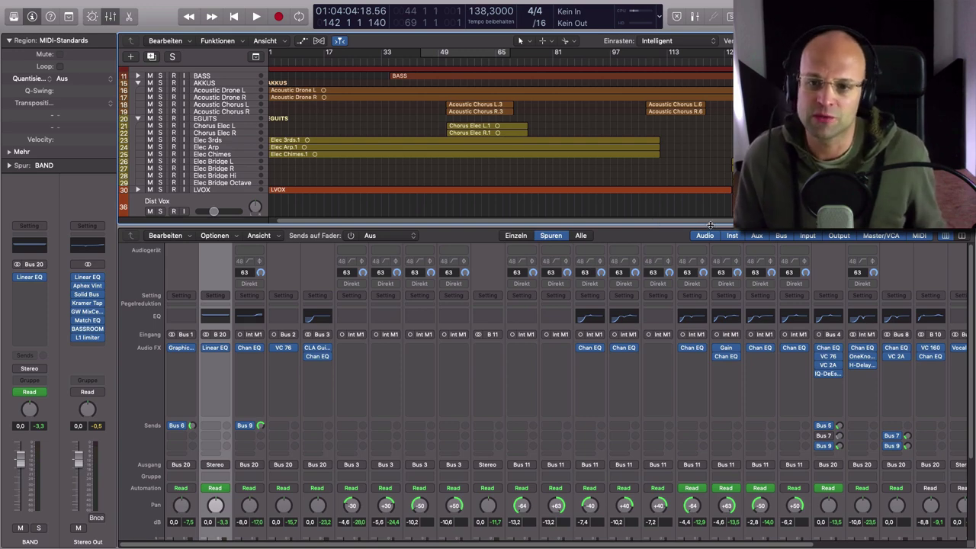
Enlarge the track area, show the automation, and examine the volume curves of Elec Bridge L, R and Hi around bar 139.
drag(709, 225, 729, 471)
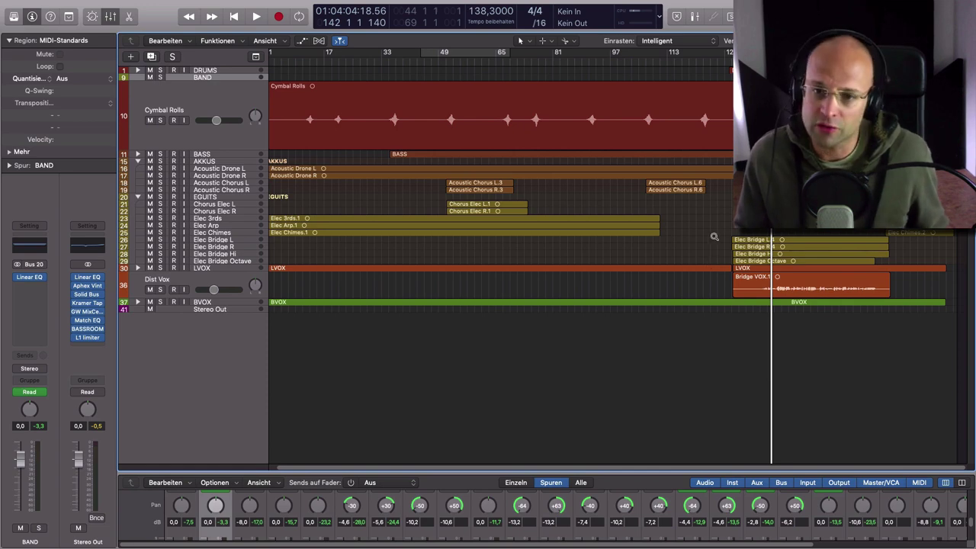
drag(715, 237, 832, 316)
key(a)
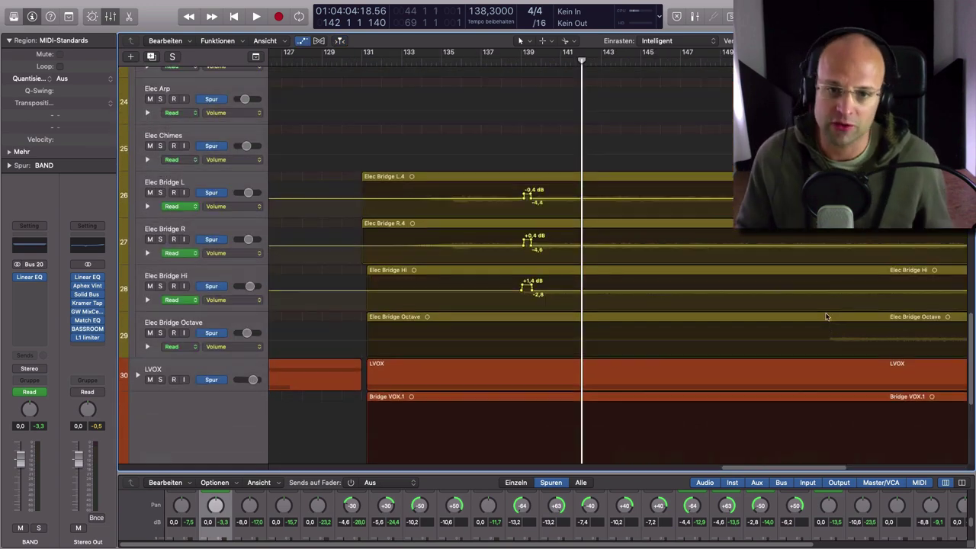
drag(429, 152, 718, 349)
scroll(592, 279, up, 3)
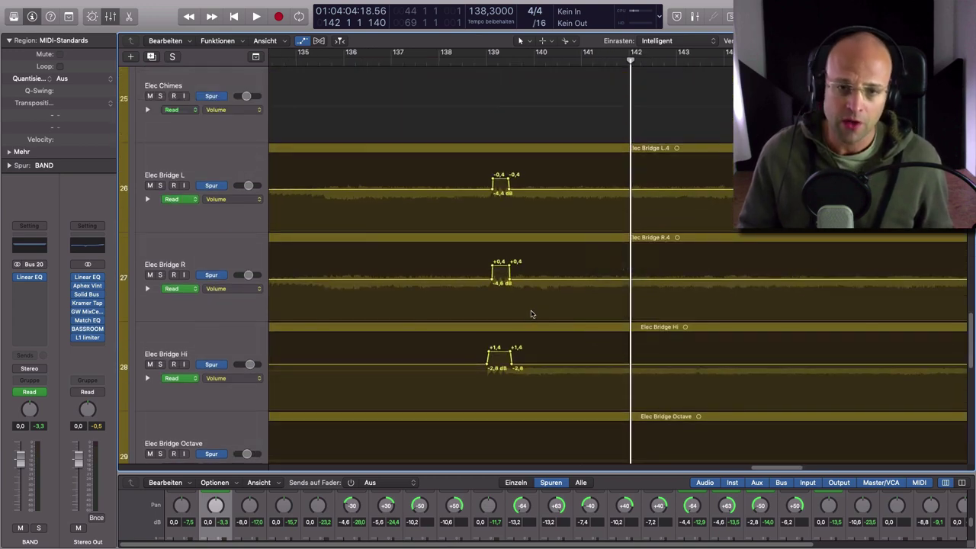
scroll(538, 335, left, 2)
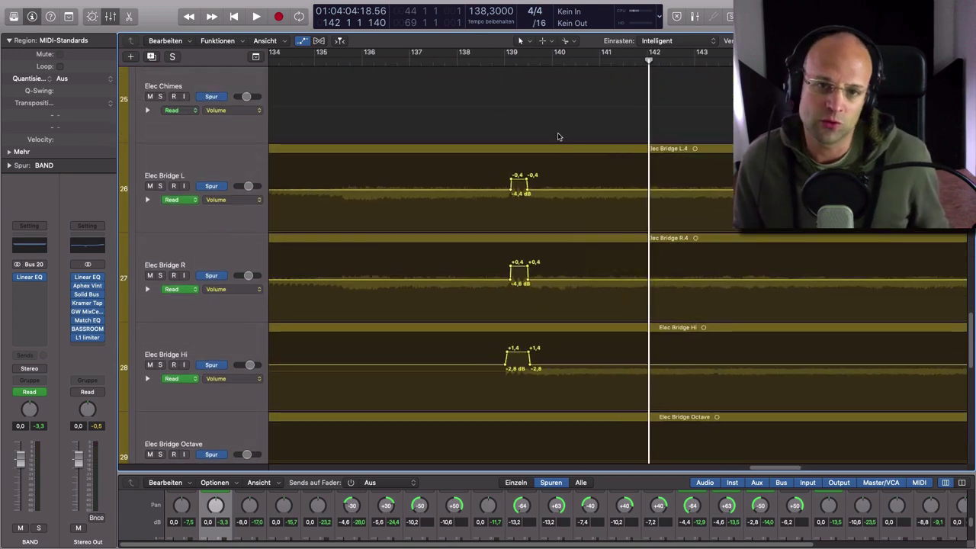
Solo the EGUITS channel and play the bridge guitars from around bar 135 through the volume automation at bar 139.
click(470, 61)
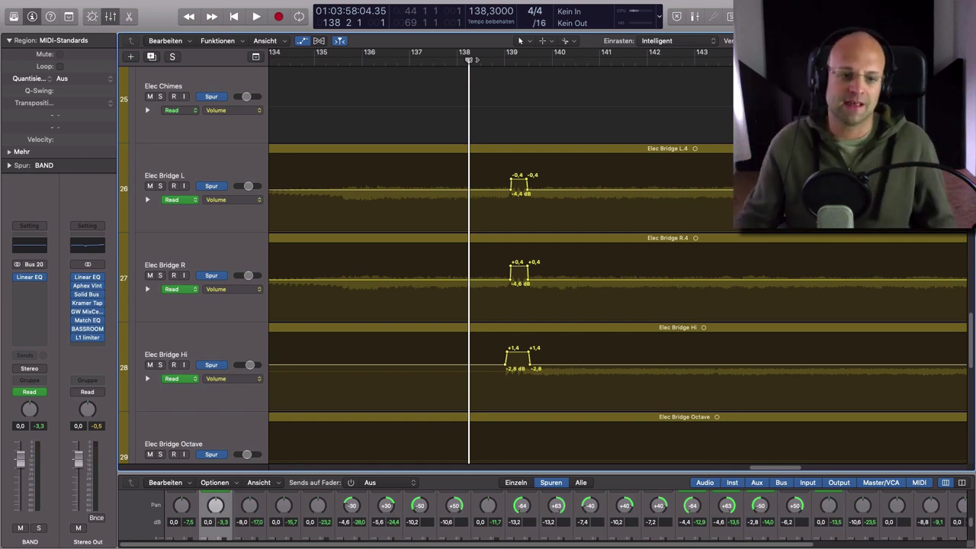
drag(482, 473, 479, 155)
scroll(471, 517, down, 3)
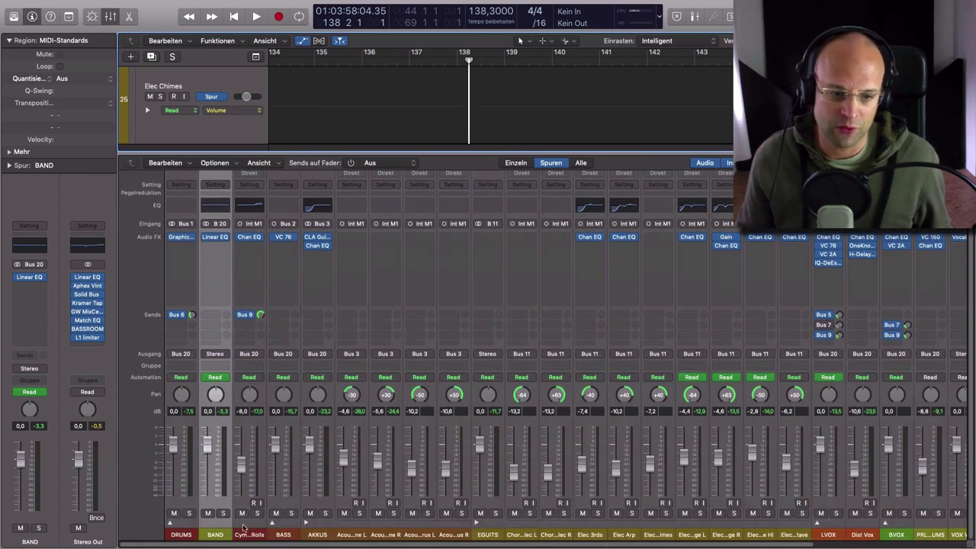
click(495, 514)
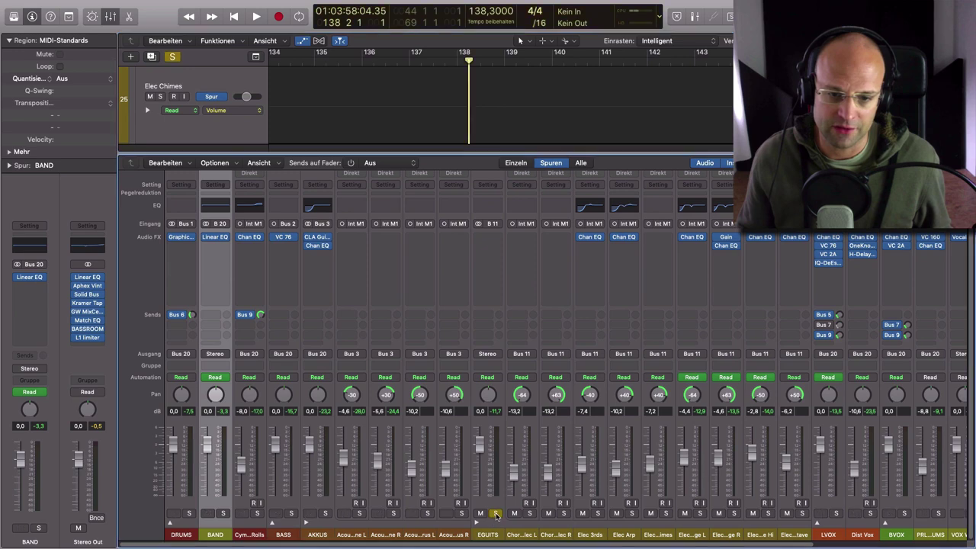
drag(558, 153, 518, 477)
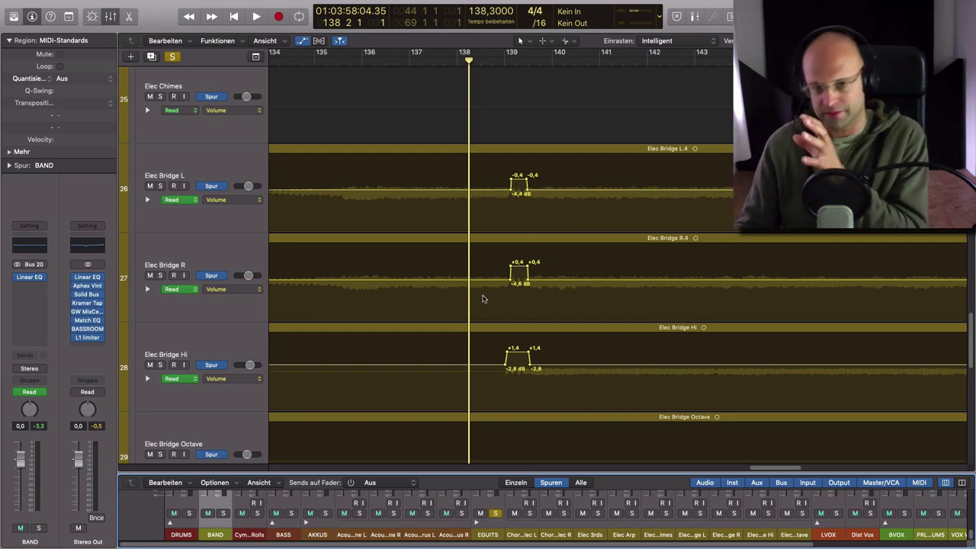
double_click(314, 61)
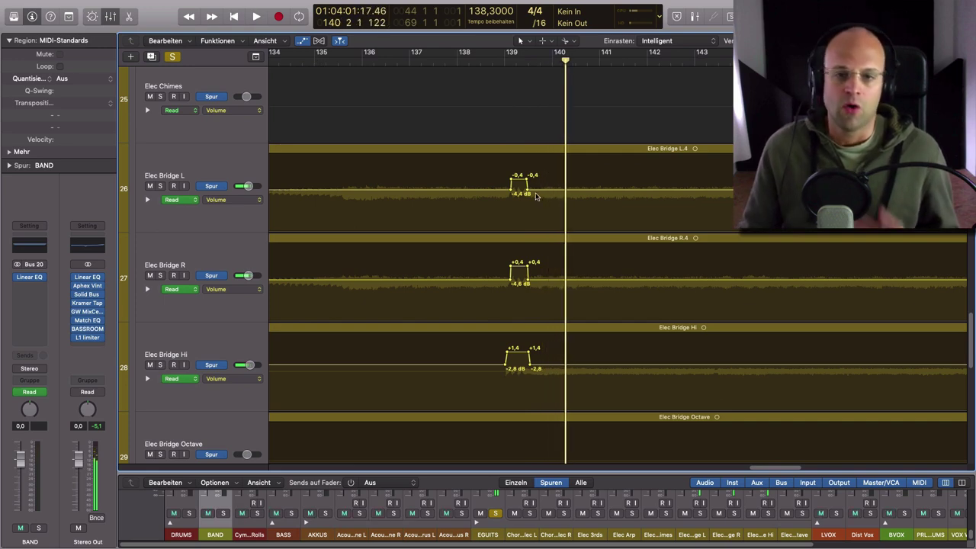
click(521, 60)
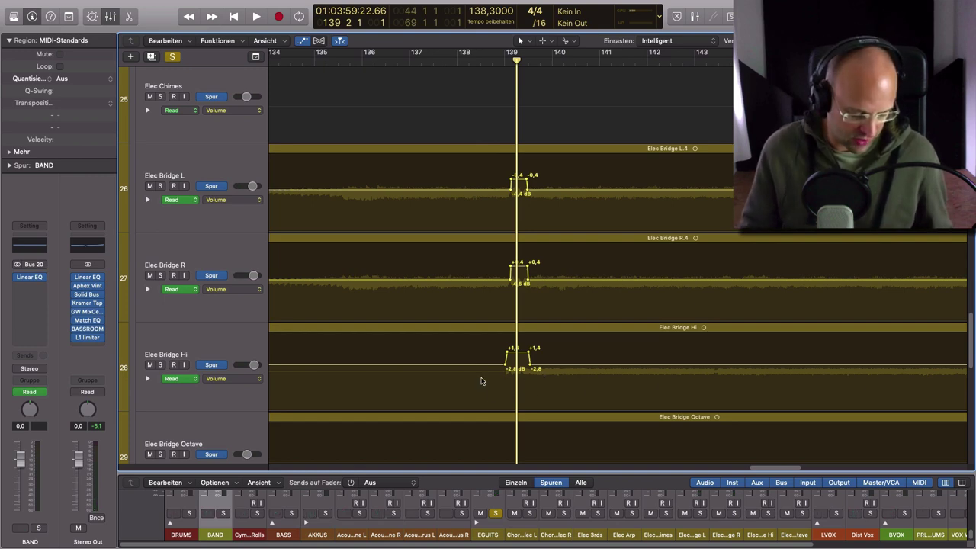
Hide the track automation and zoom the track area out to show the whole song arrangement.
key(a)
key(super+Up)
key(super+Up)
key(super+Up)
key(super+Up)
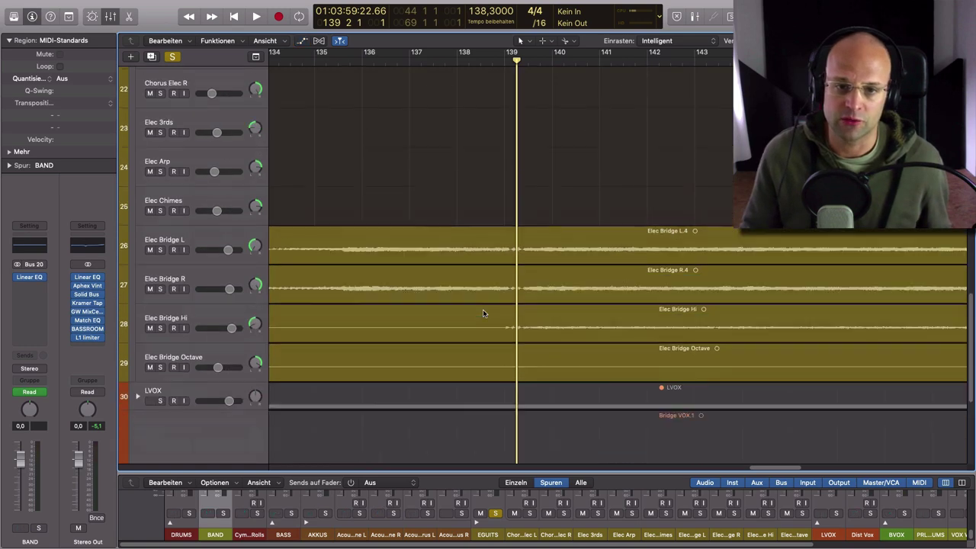
ctrl+alt+click(459, 326)
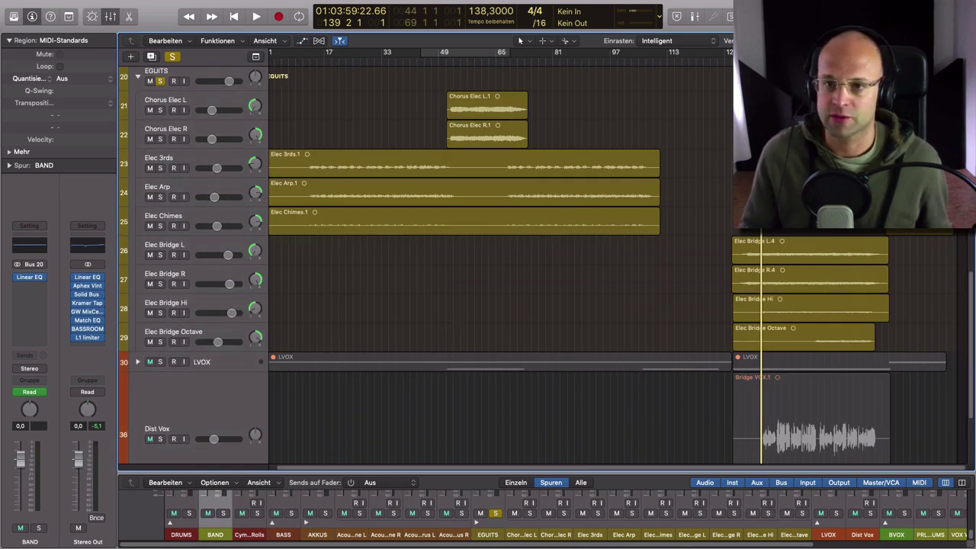
Play the song from about bar 130 and turn off the EGUITS solo during playback.
key(space)
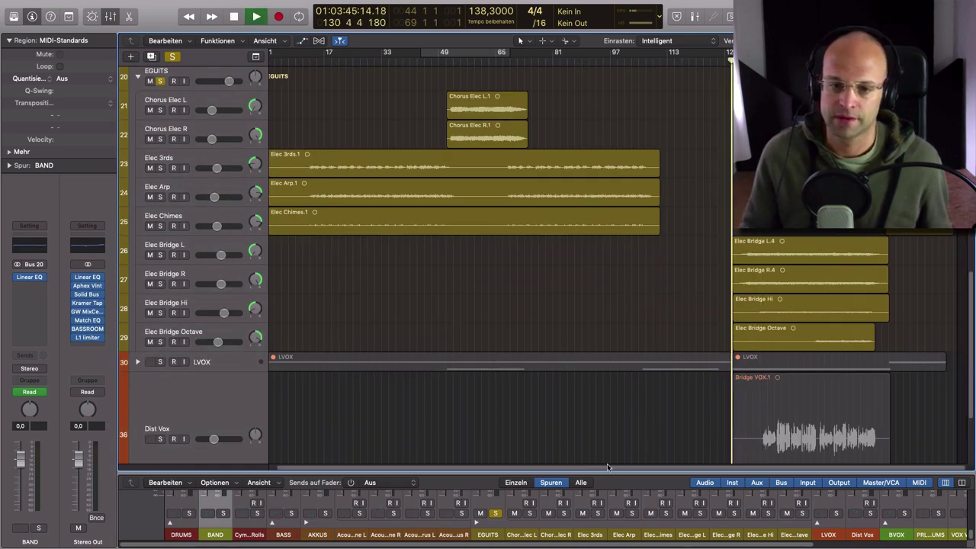
scroll(603, 333, left, 1)
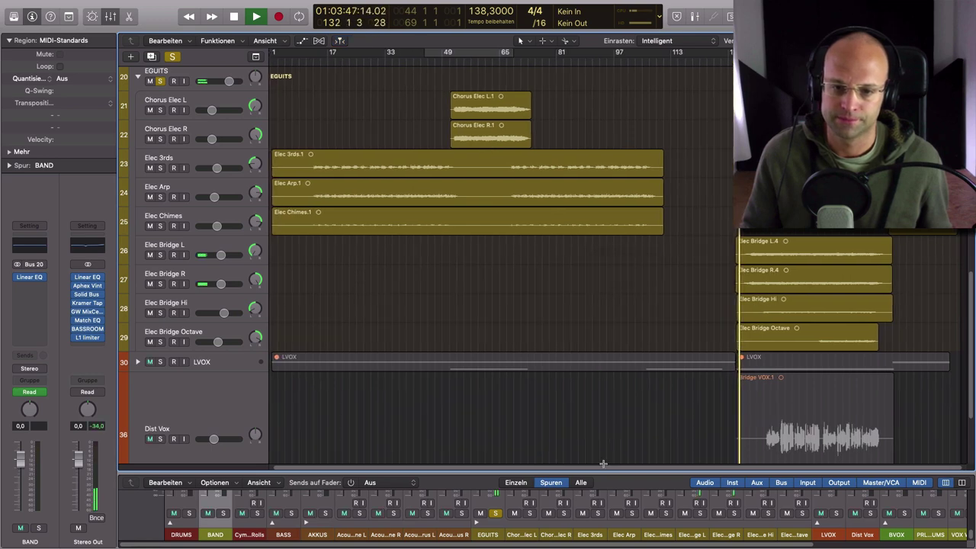
click(497, 513)
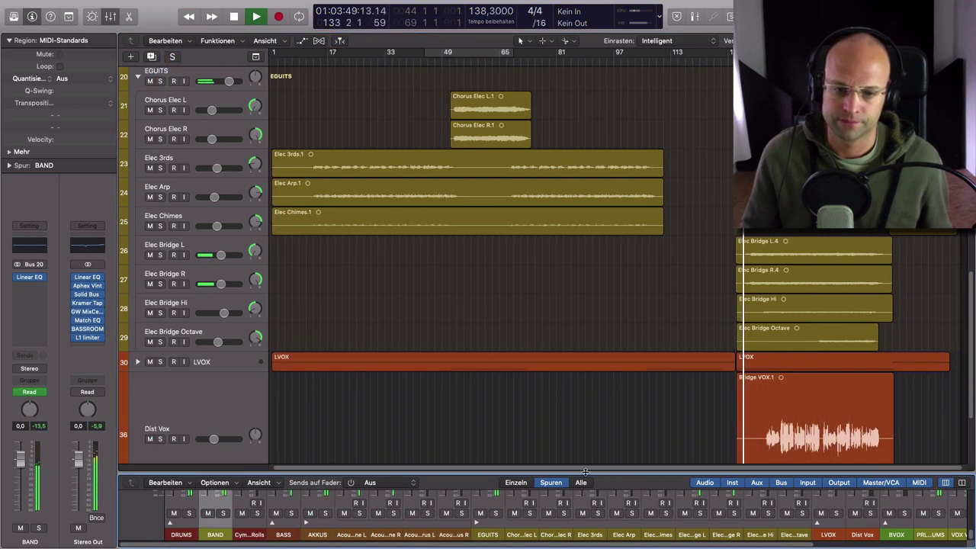
Enlarge the mixer, open the Linear Phase EQ on BAND, and arrange its window below the visible tracks.
drag(586, 471, 570, 155)
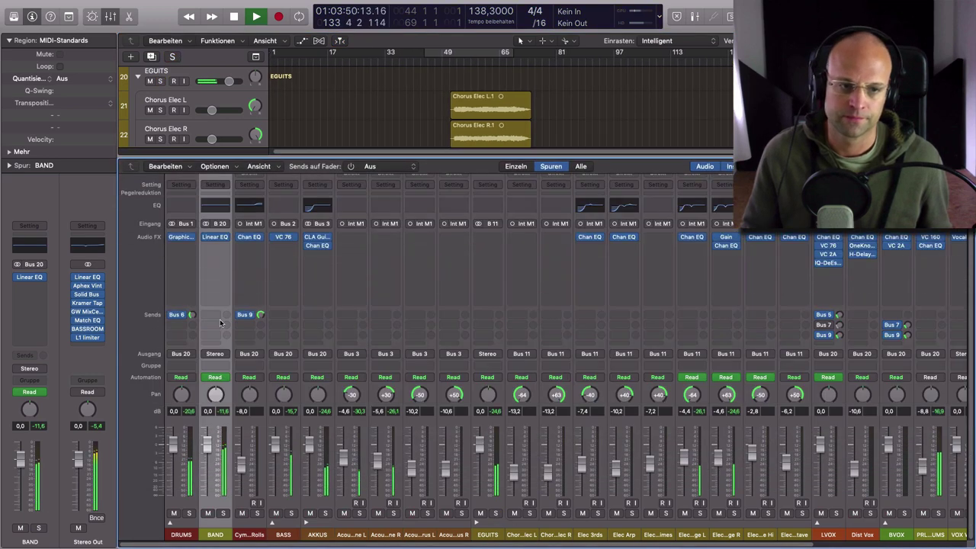
click(215, 237)
drag(496, 148, 577, 123)
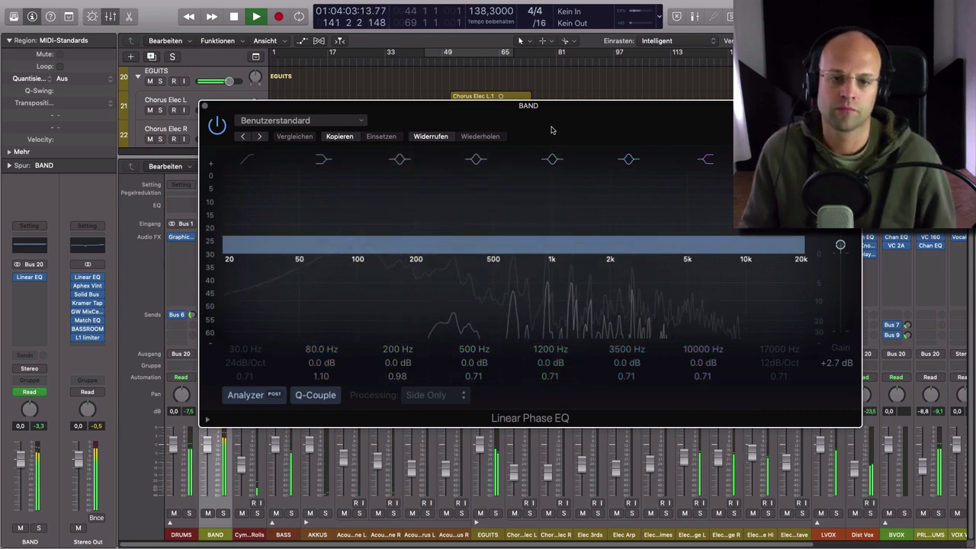
drag(613, 129, 598, 205)
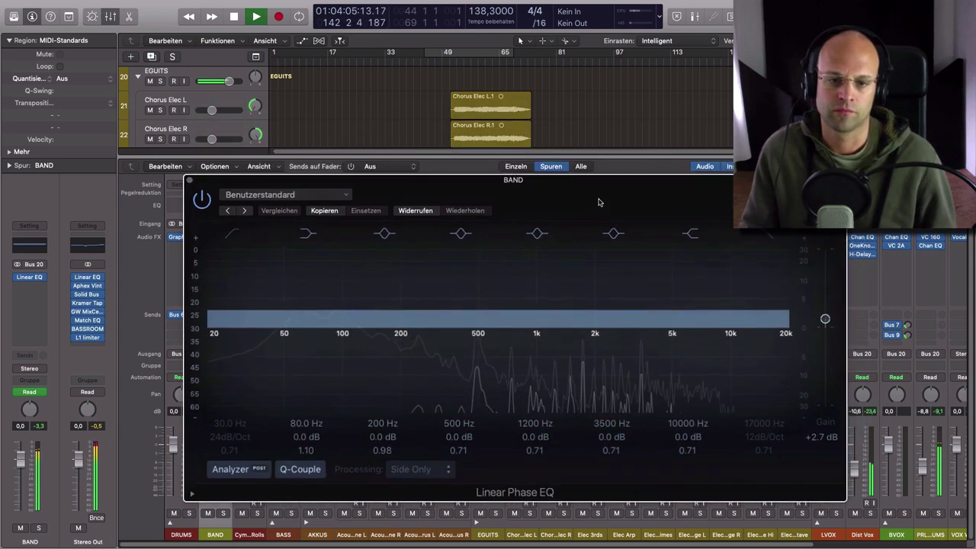
click(649, 155)
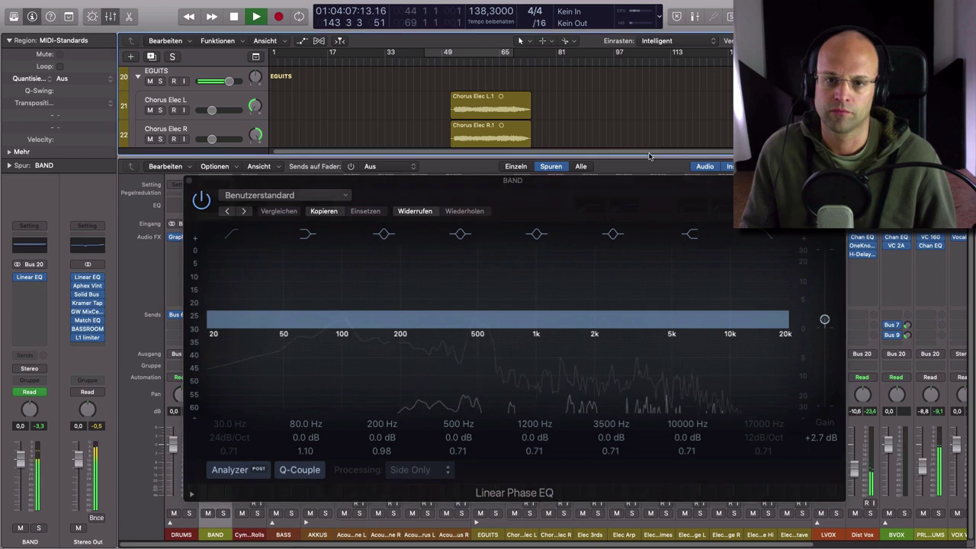
drag(644, 157, 652, 221)
drag(719, 195, 542, 215)
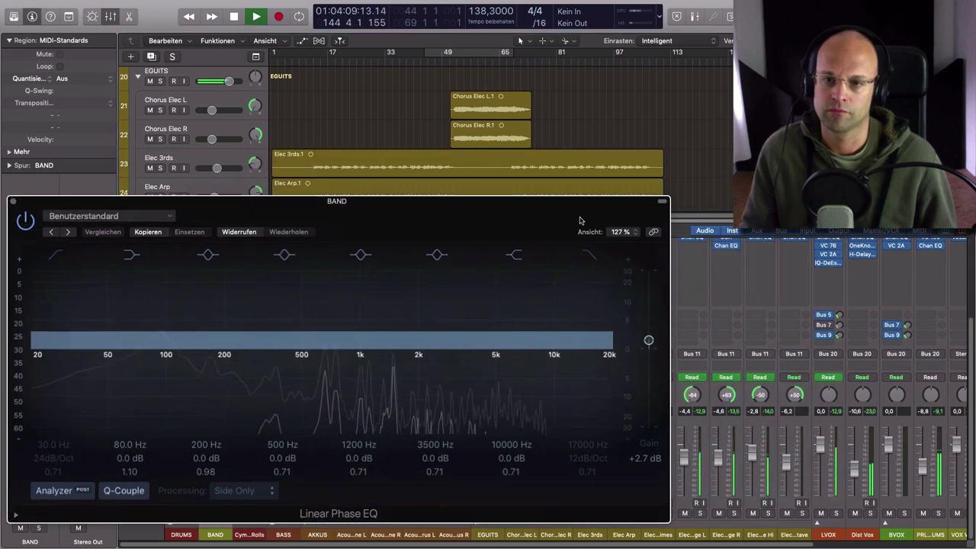
Jump playback ahead to around bar 162 and listen while watching BAND's Linear Phase EQ.
scroll(496, 137, down, 5)
scroll(496, 137, up, 5)
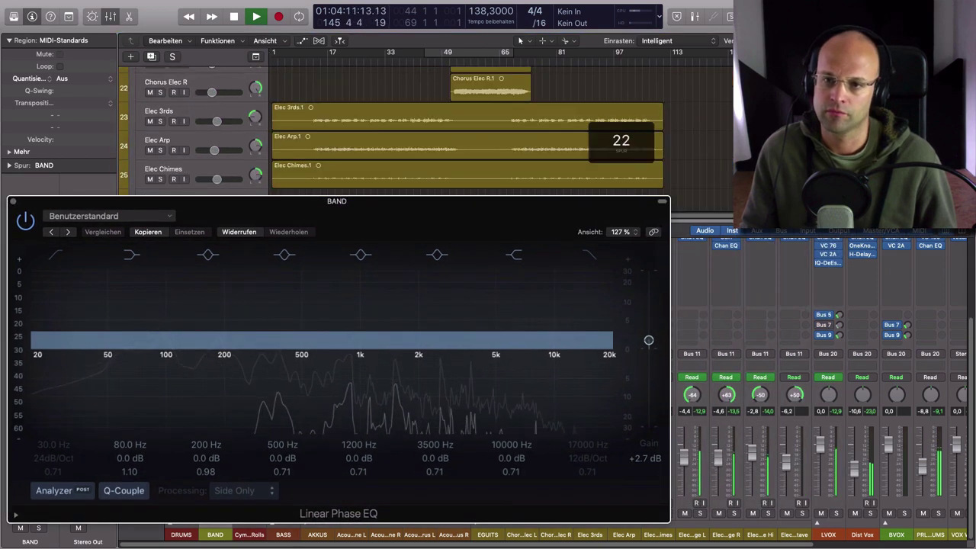
scroll(496, 137, down, 1)
click(850, 61)
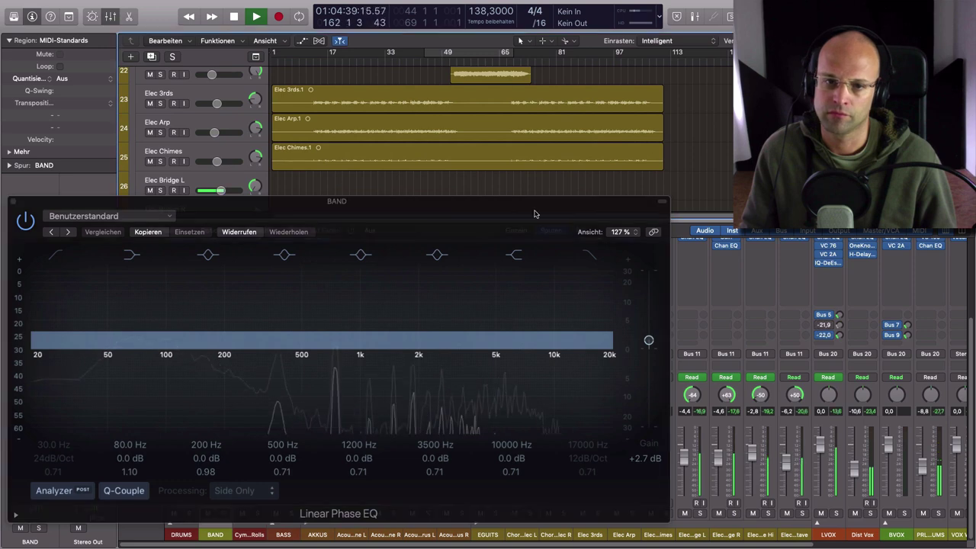
drag(489, 218, 644, 90)
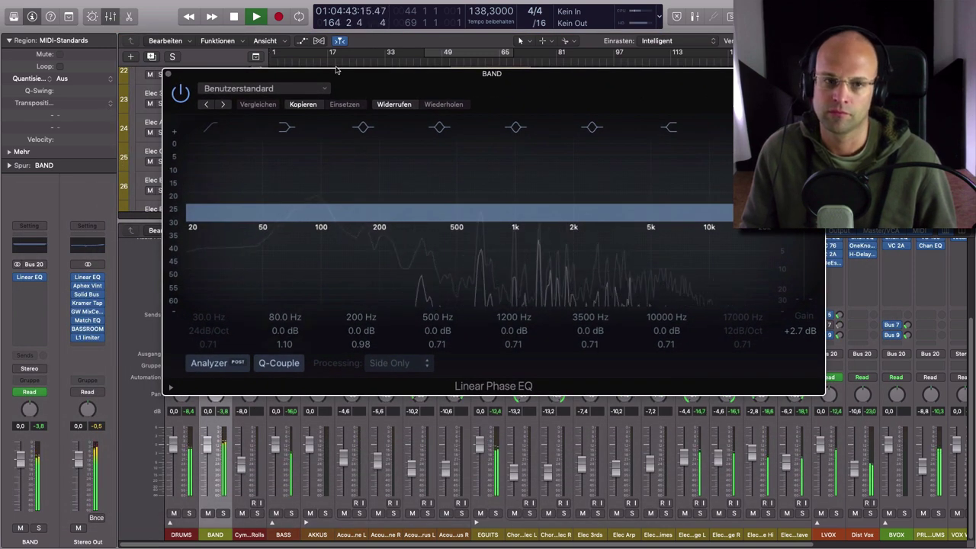
drag(378, 87, 387, 91)
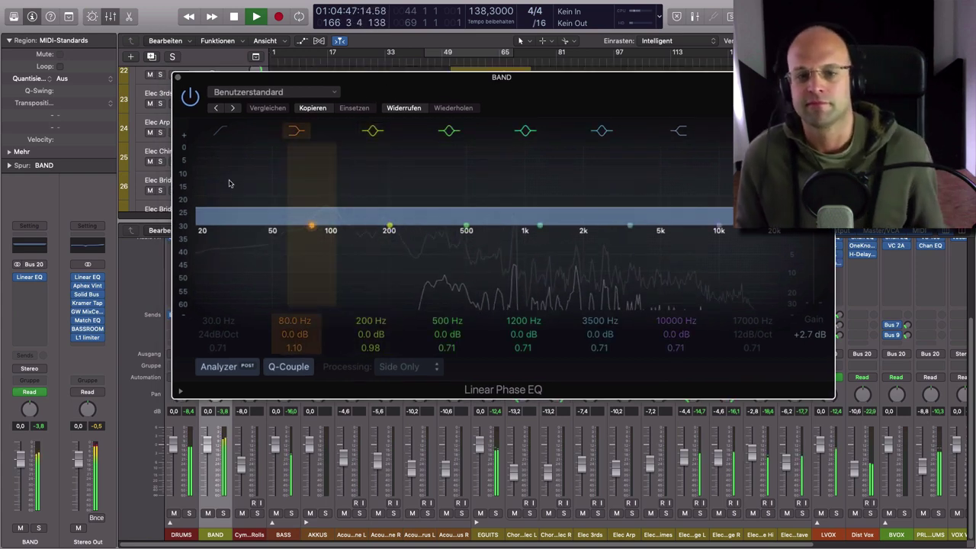
Close BAND's Linear Phase EQ, bring the channel inserts into view, and stop playback around bar 171.
click(178, 77)
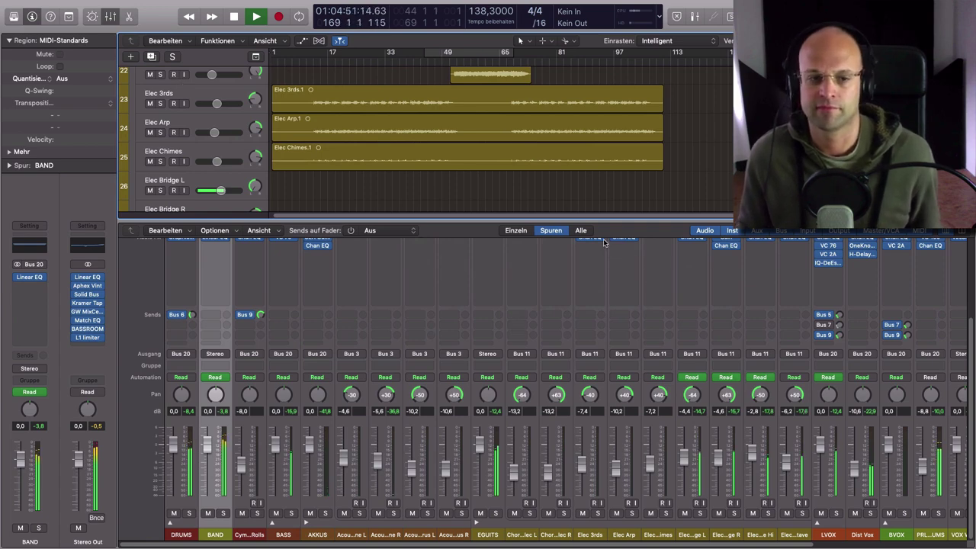
scroll(618, 321, up, 3)
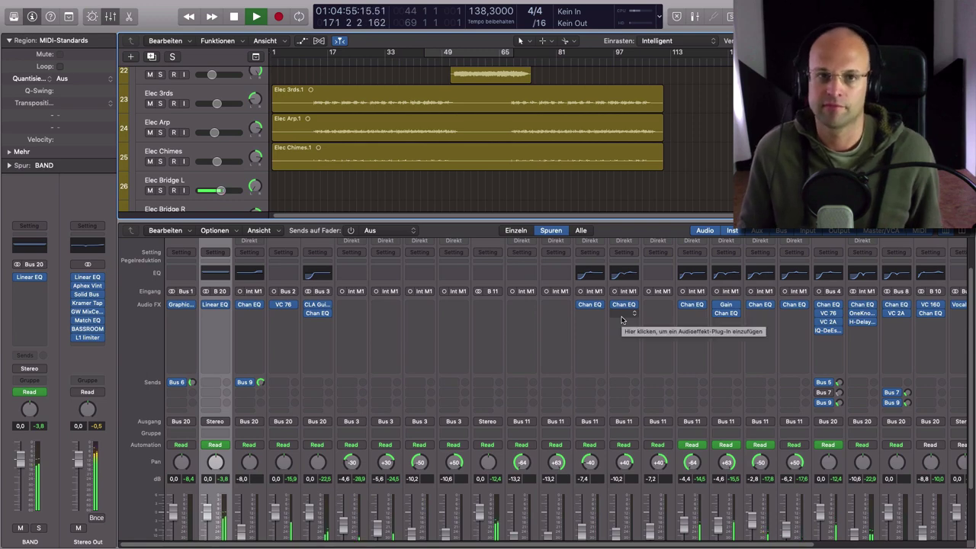
key(space)
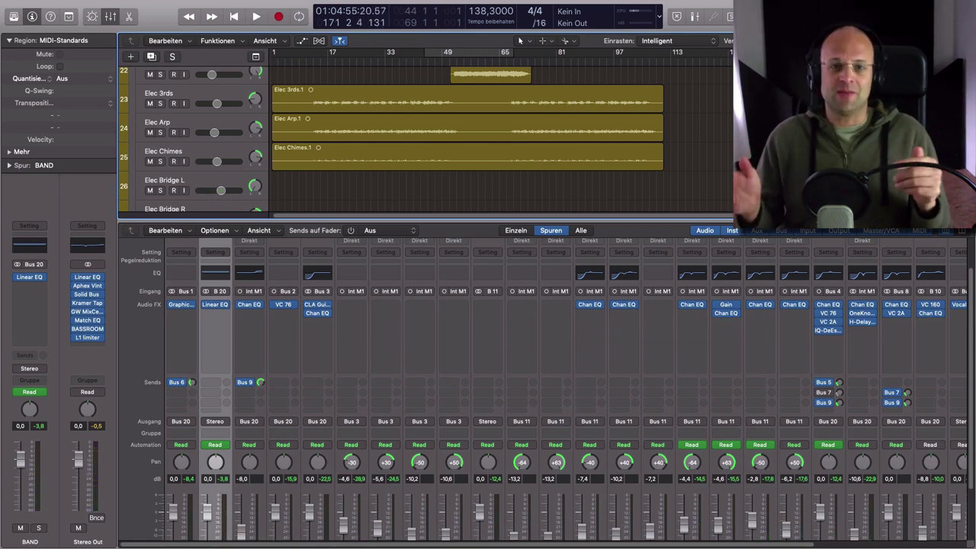